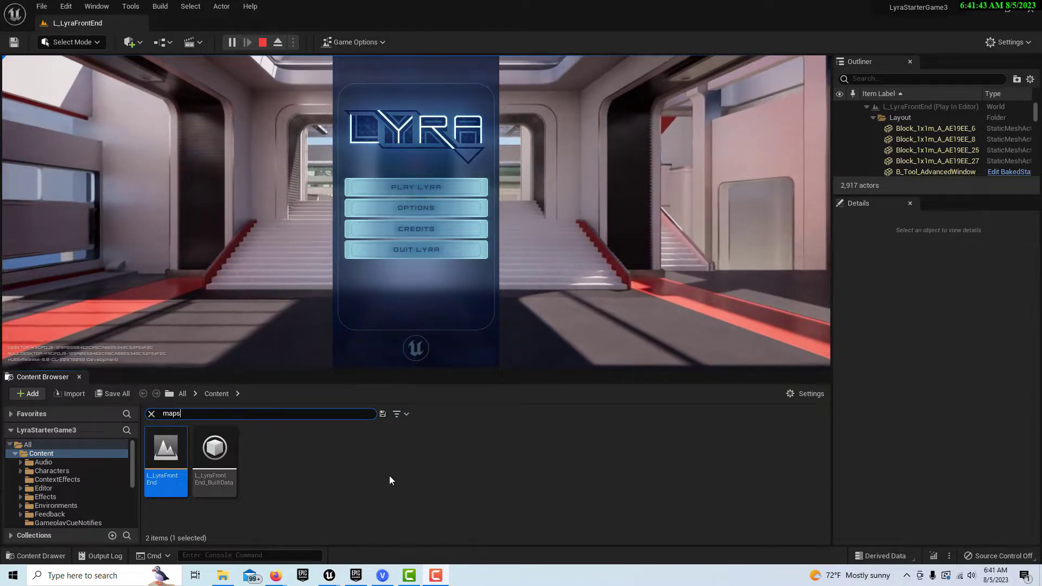
Switch to the Lyra2 project's Unreal Editor window and stop its running simulation
mouse_move(325, 576)
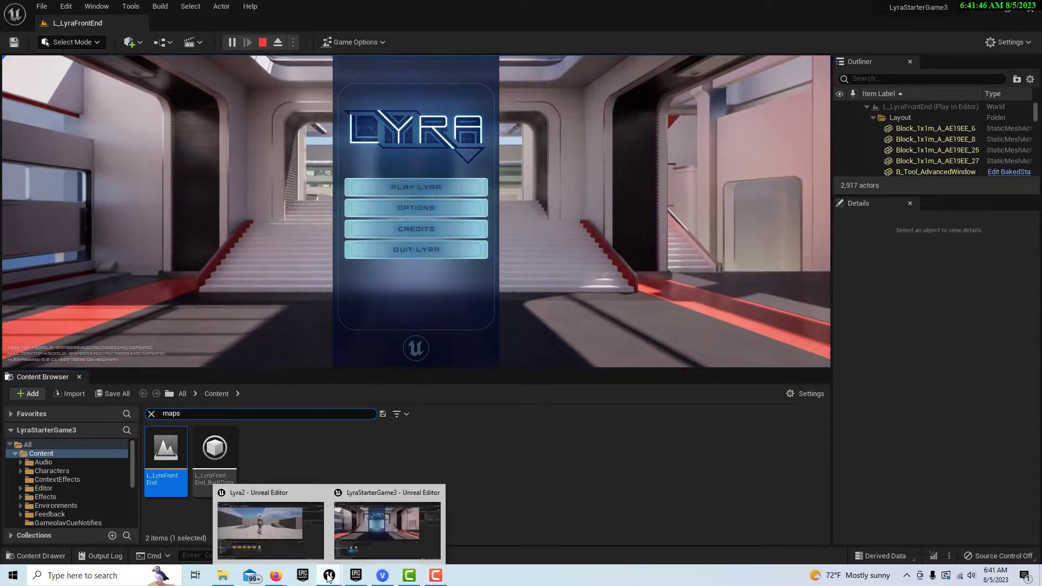
click(284, 526)
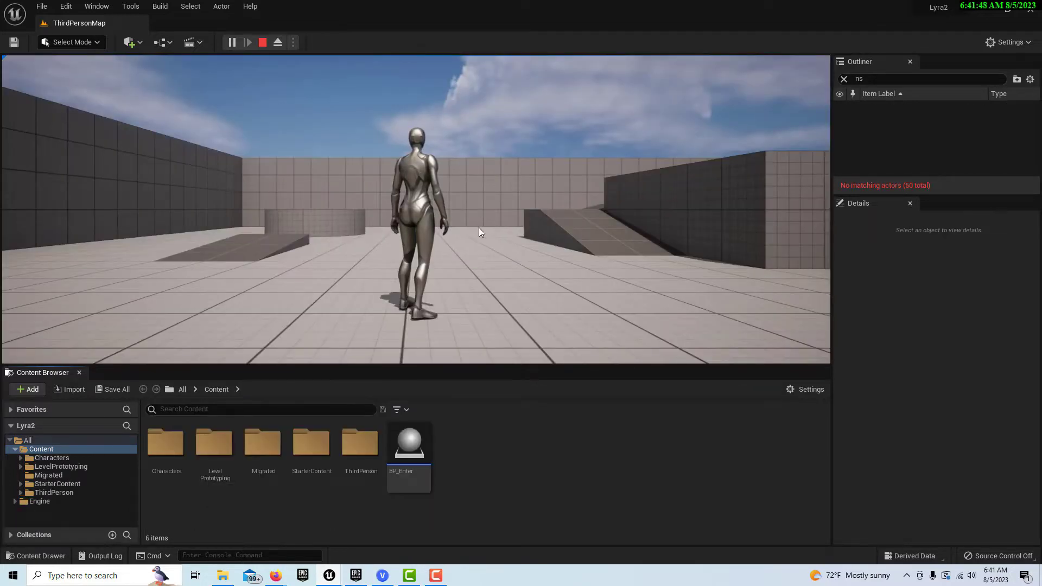
click(262, 43)
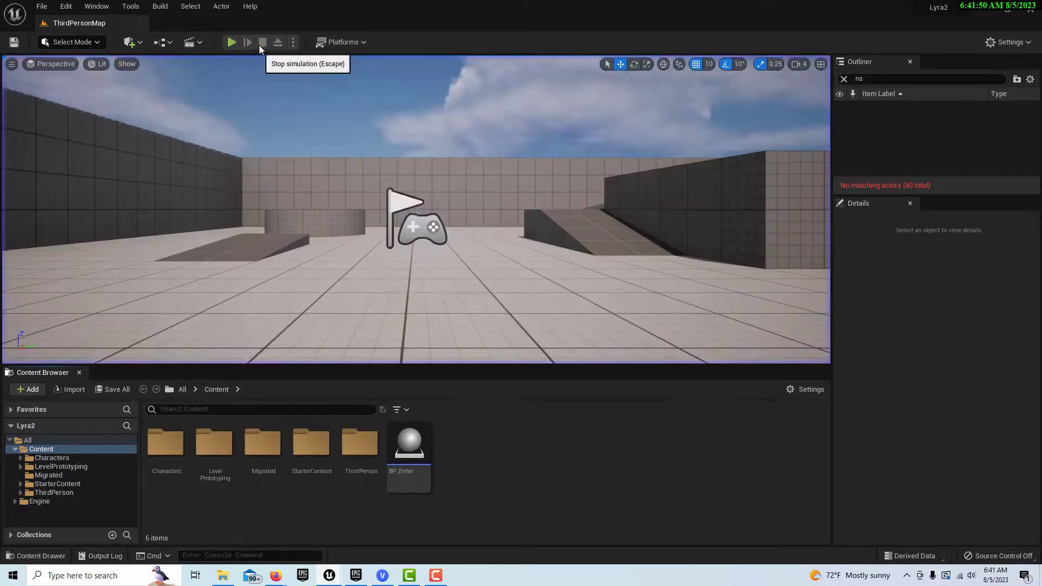
Play-test ThirdPersonMap by running and jumping with the character, and end the session
click(234, 42)
click(550, 310)
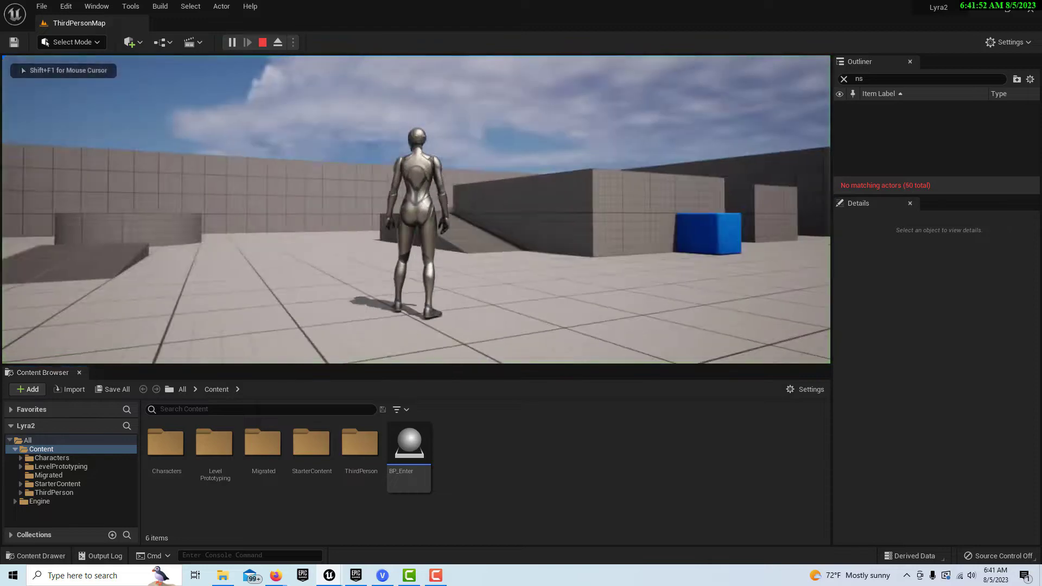
key(w)
key(space)
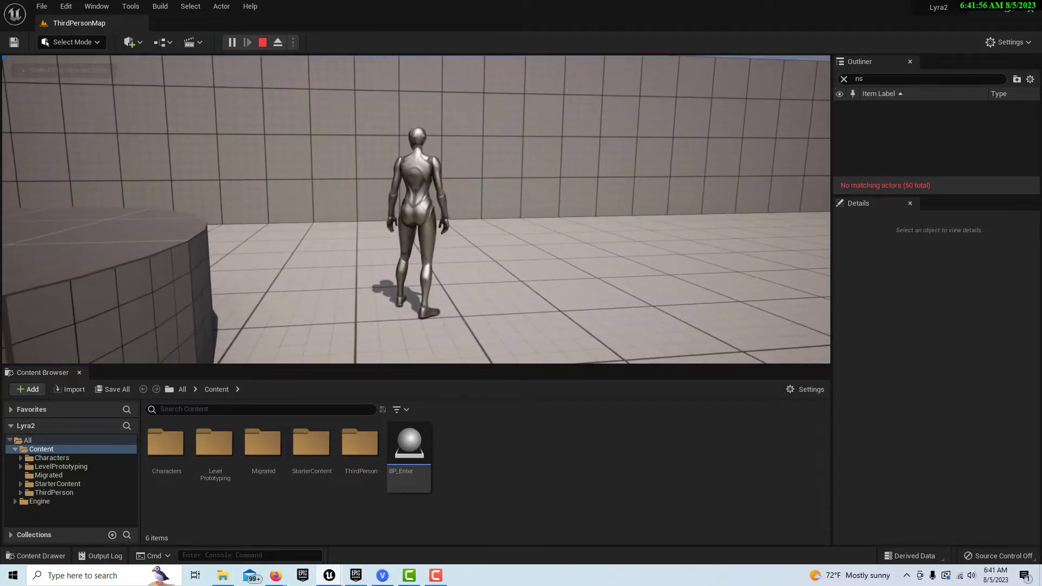
key(Escape)
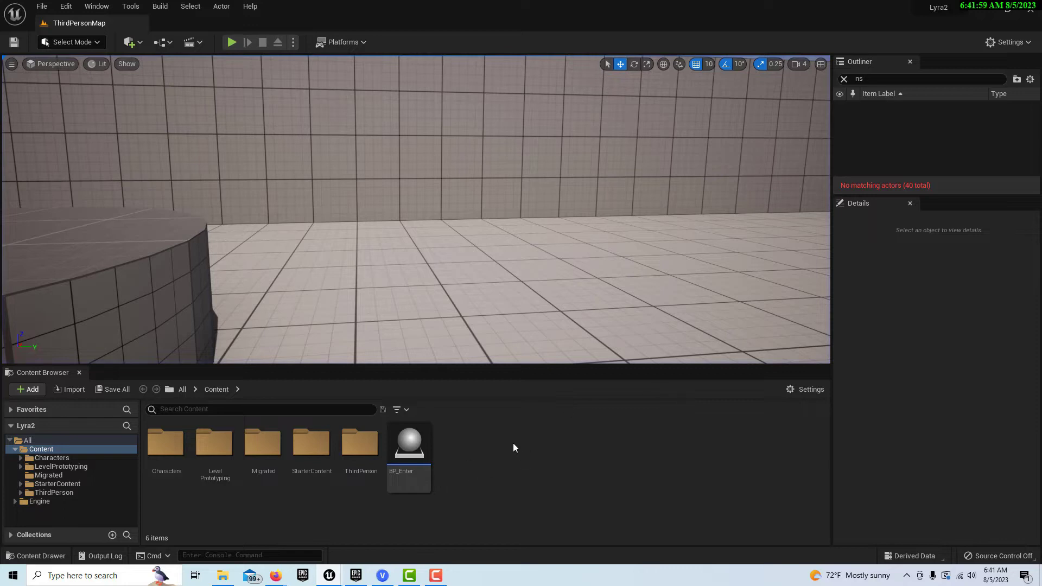
Create a Niagara System in the Content folder from selected emitters, adding the Fountain template as its emitter
right_click(512, 443)
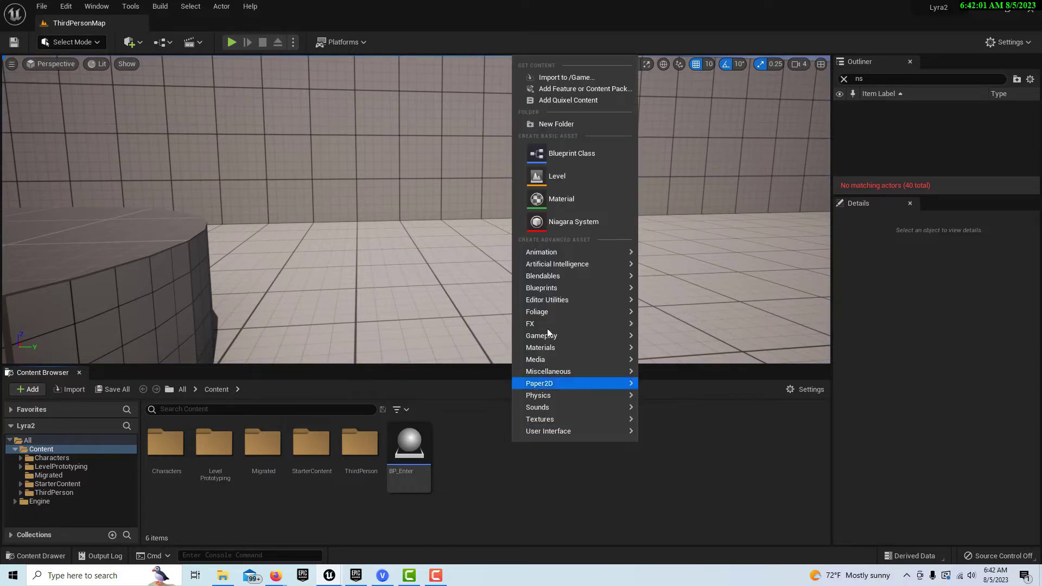
mouse_move(549, 324)
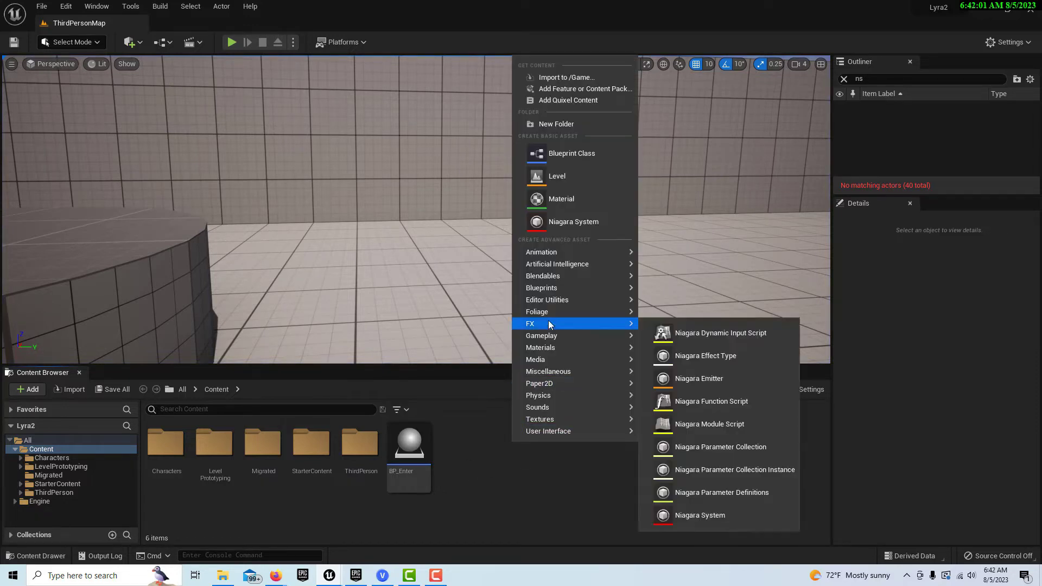
click(725, 516)
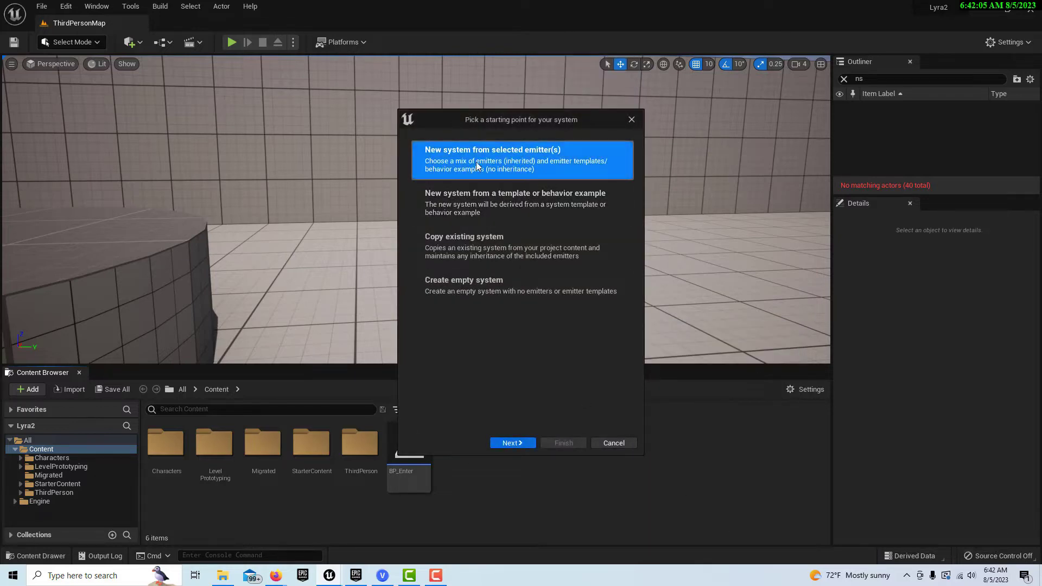
click(520, 443)
scroll(477, 337, down, 3)
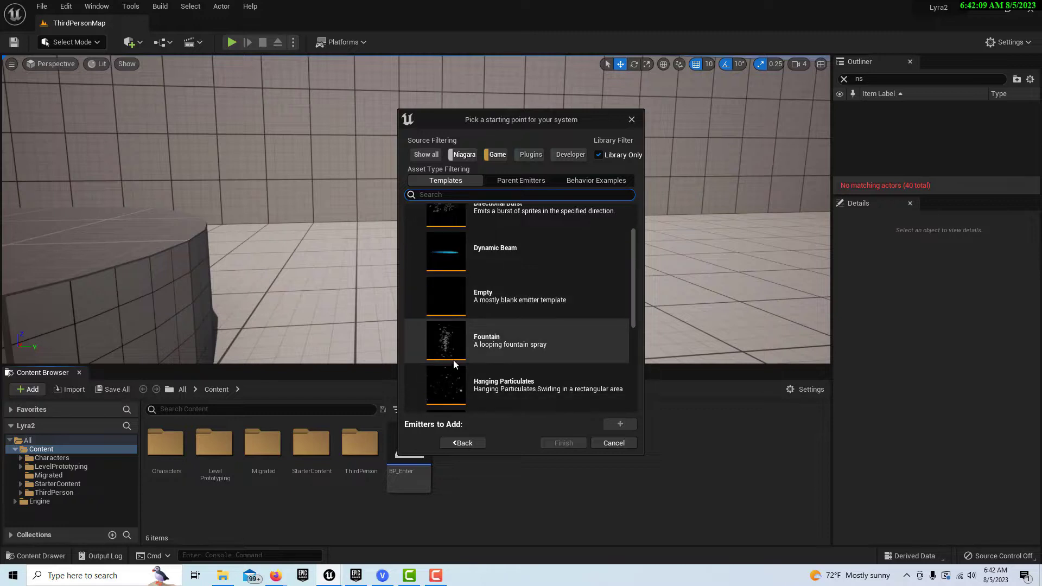
scroll(458, 364, up, 1)
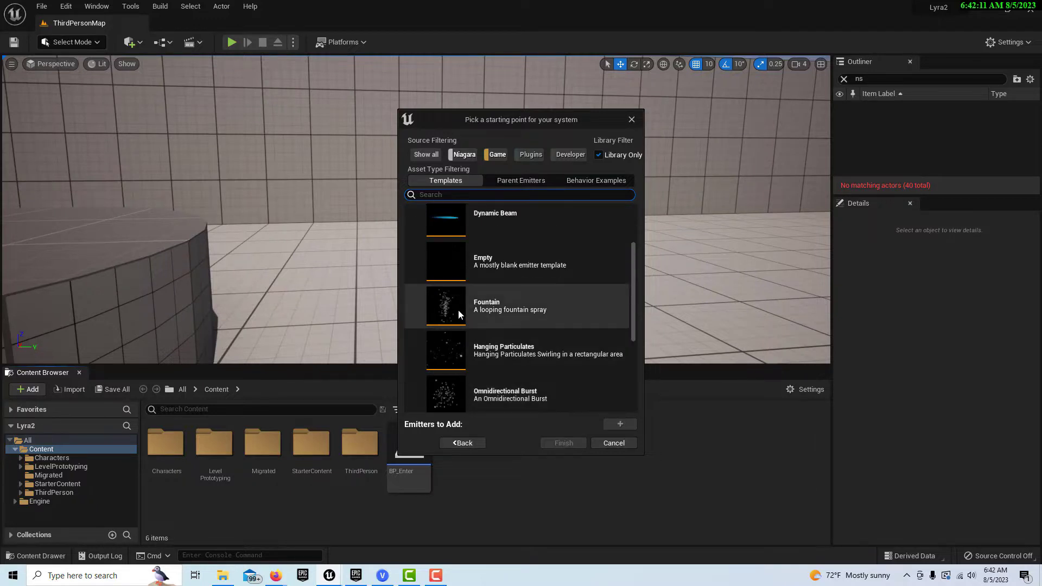
click(434, 304)
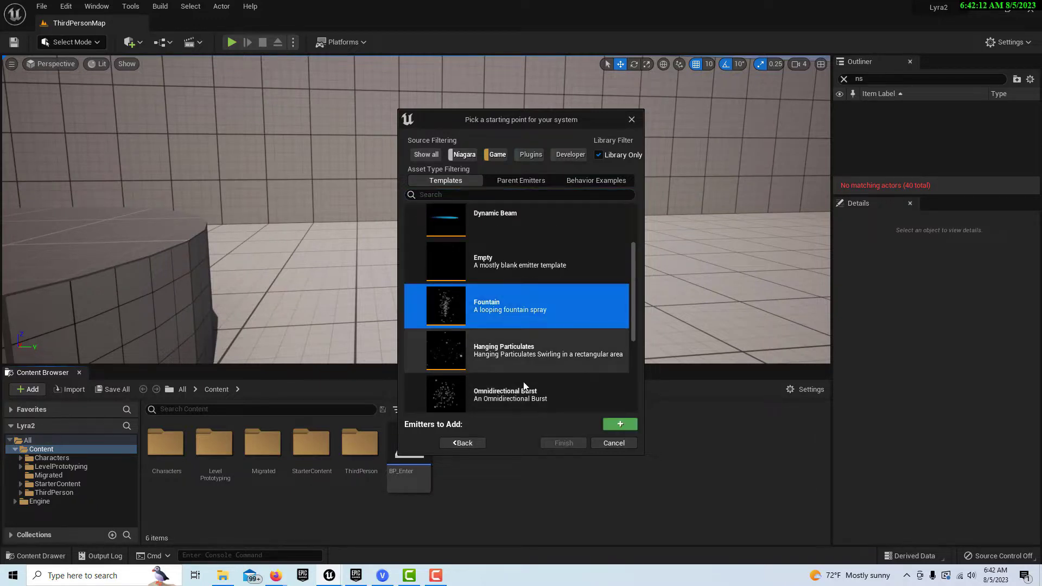
click(623, 425)
click(564, 443)
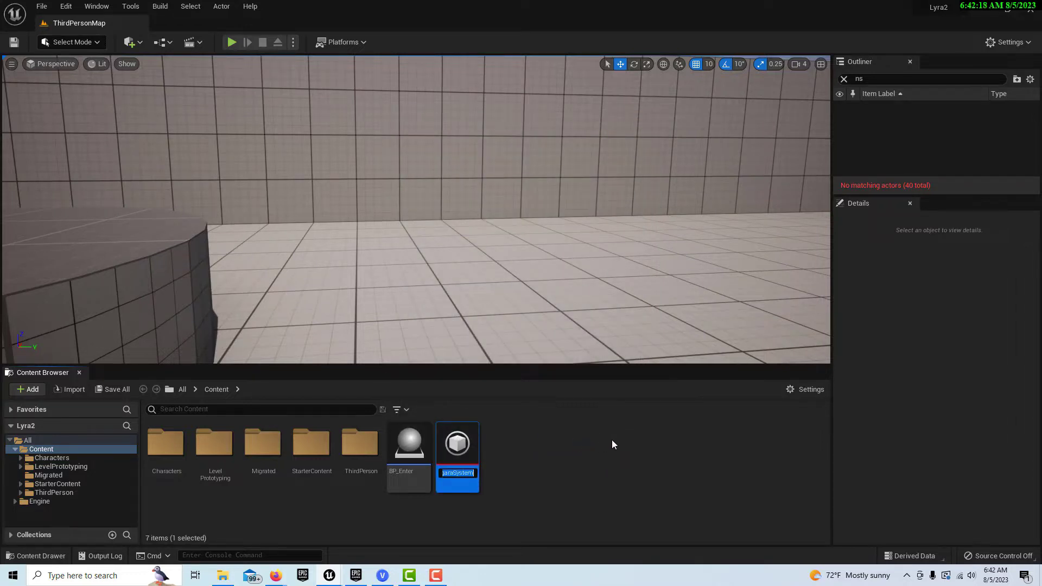
Name the new Niagara System NS_BasicParticles
text(N)
text(S_Basic)
text(Particle)
text(s)
key(Return)
Open NS_BasicParticles for editing and dock its editor beside the ThirdPersonMap level
mouse_move(467, 443)
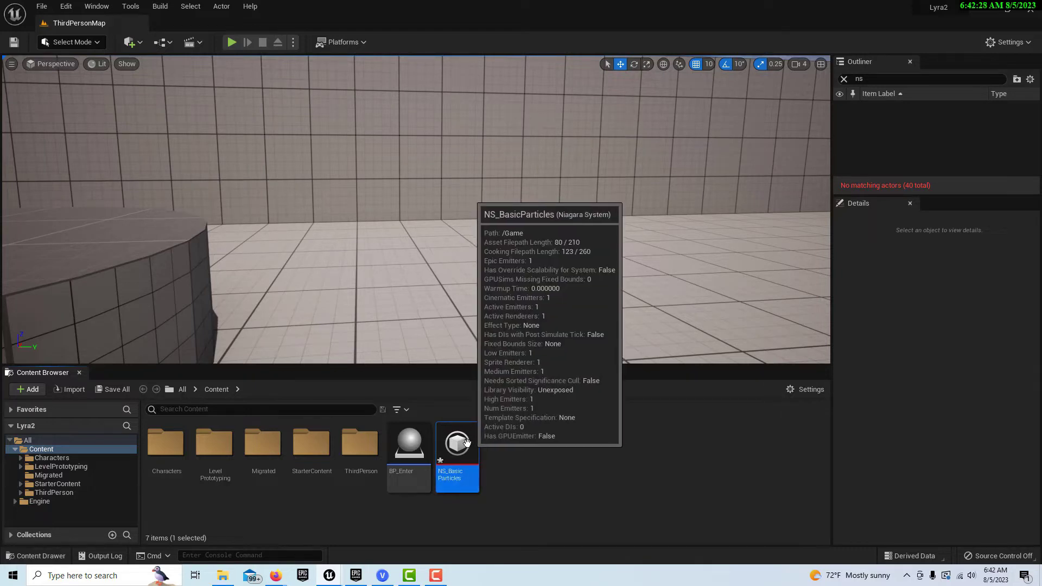
double_click(467, 442)
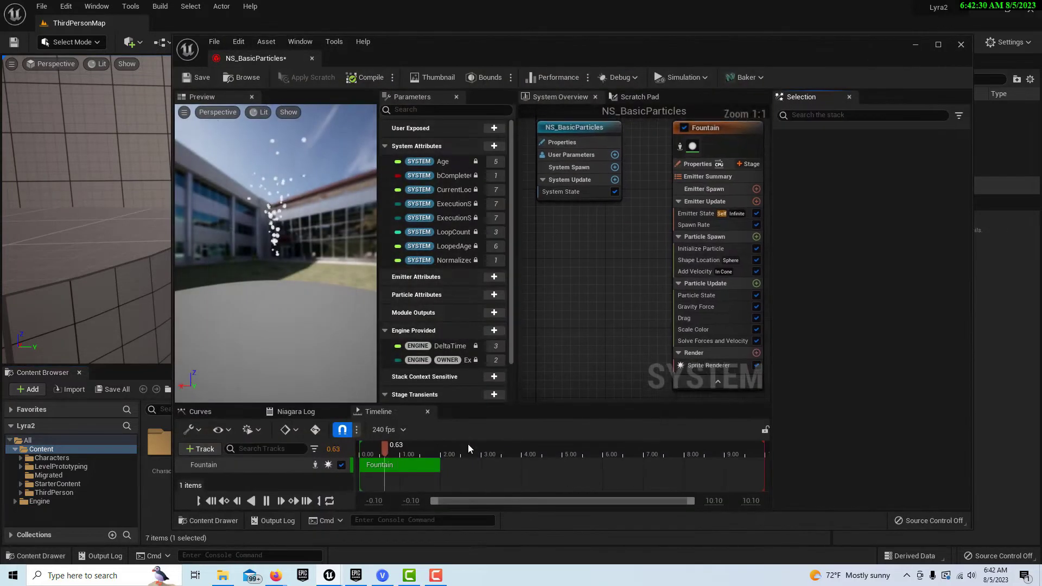
drag(277, 58, 296, 36)
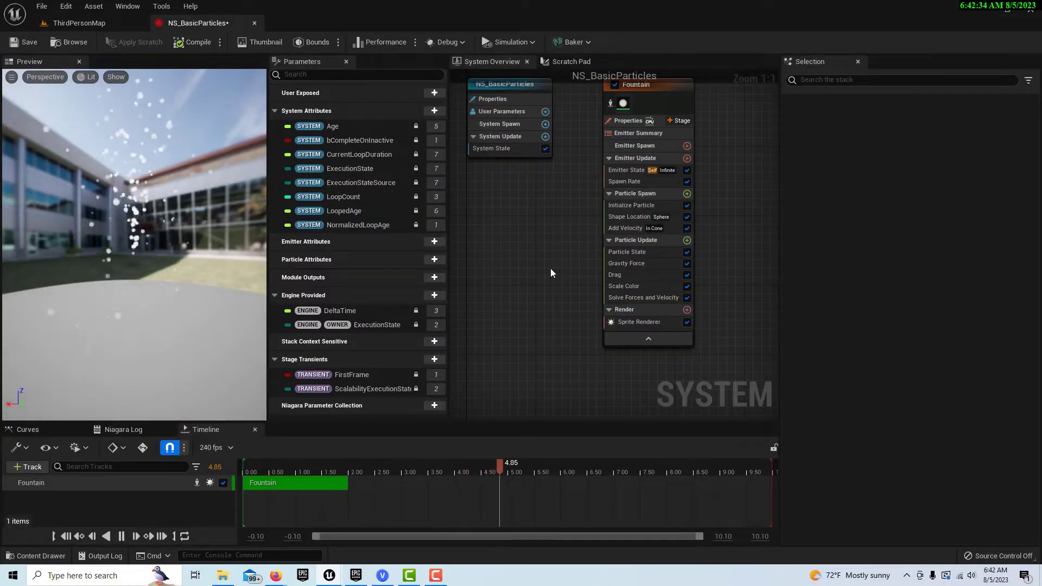
scroll(510, 261, down, 3)
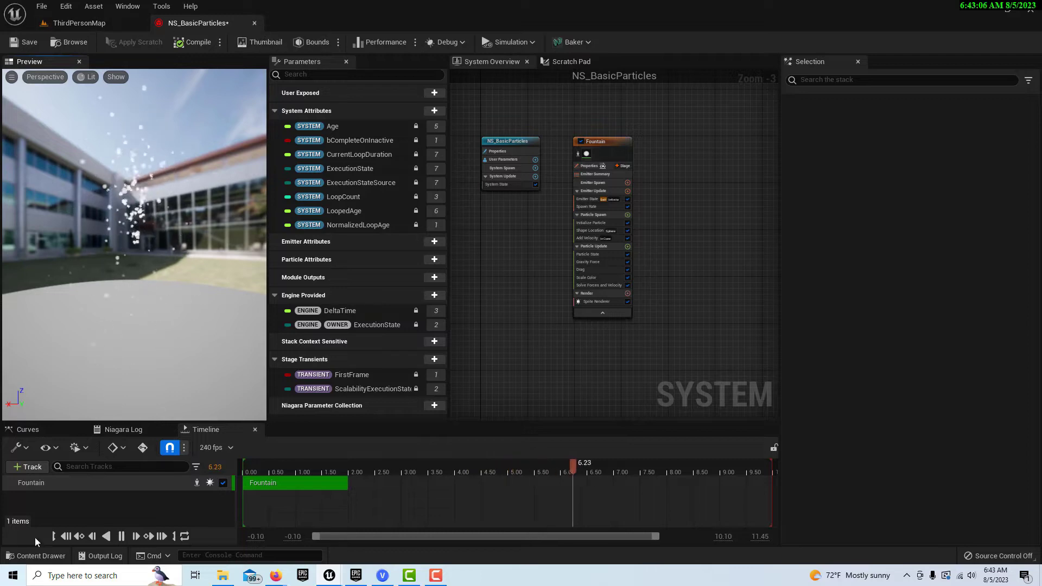
Return to ThirdPersonMap and place NS_BasicParticles in the level near the ramp beside the large raised block
click(118, 22)
right_drag(570, 326, 510, 329)
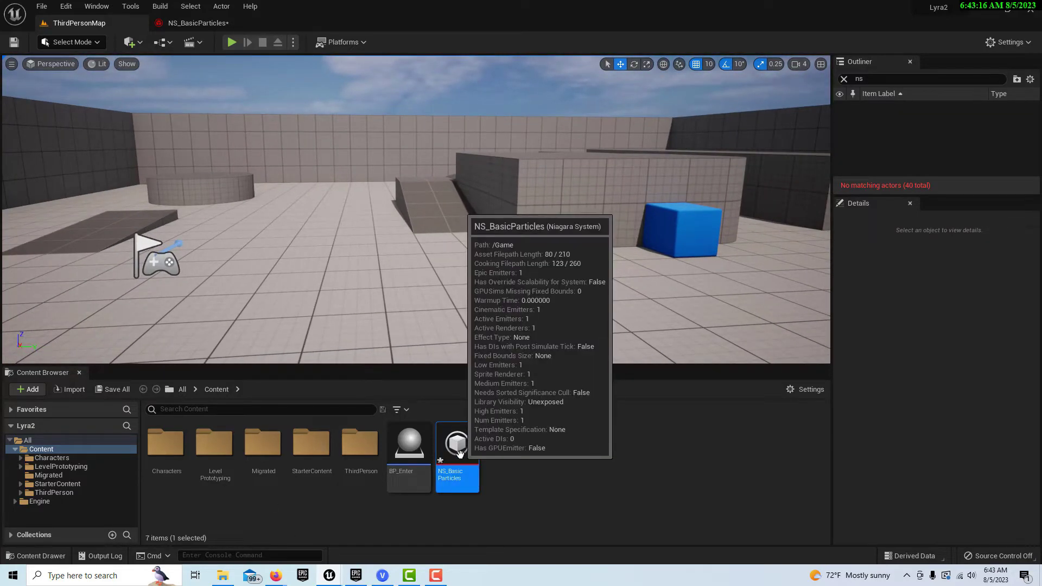
drag(459, 454, 443, 175)
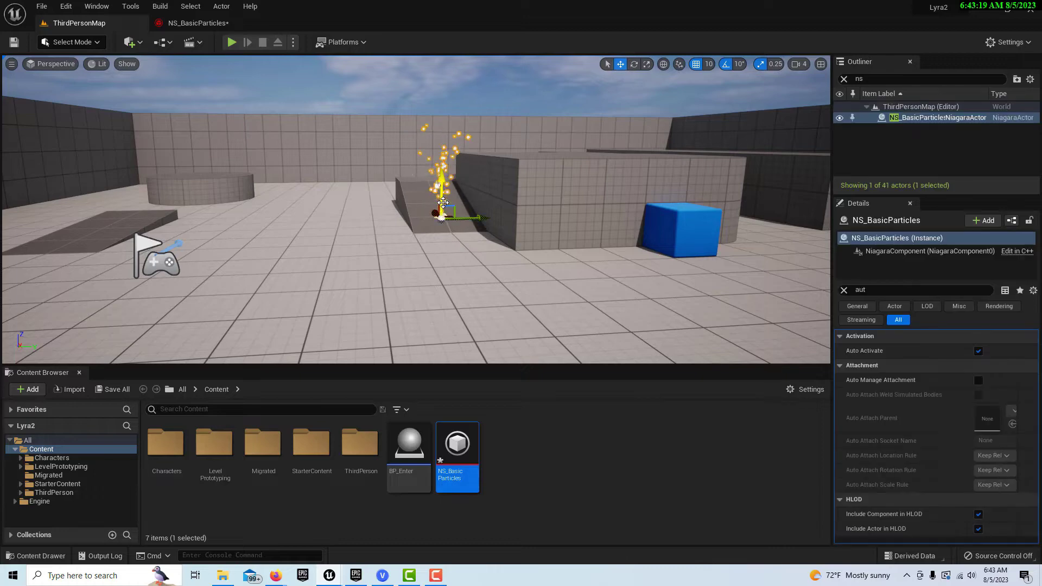
Play the level and run the character around the particle fountain to examine the effect, and end the session
click(231, 42)
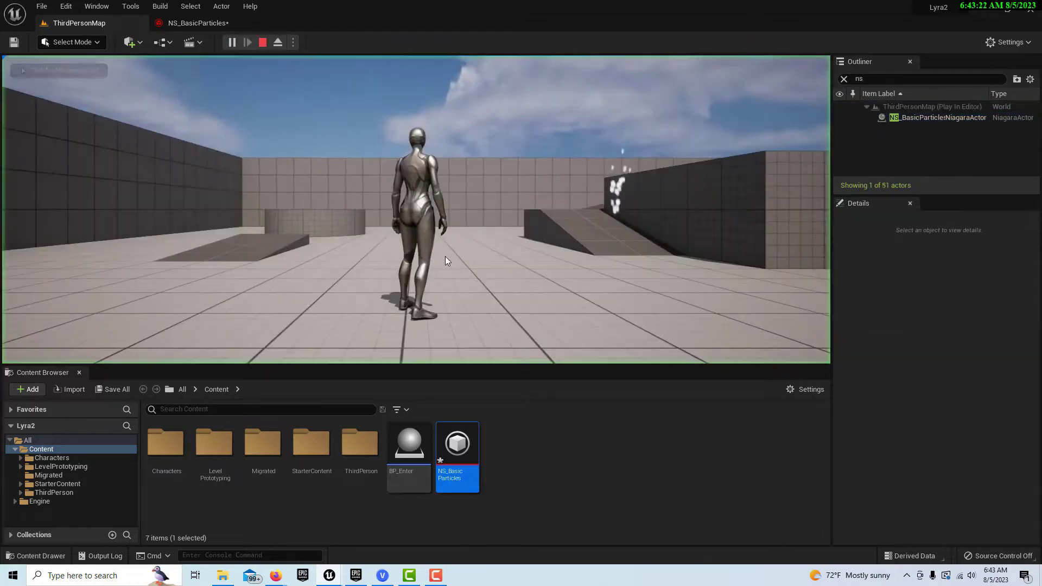
key(w)
key(w)
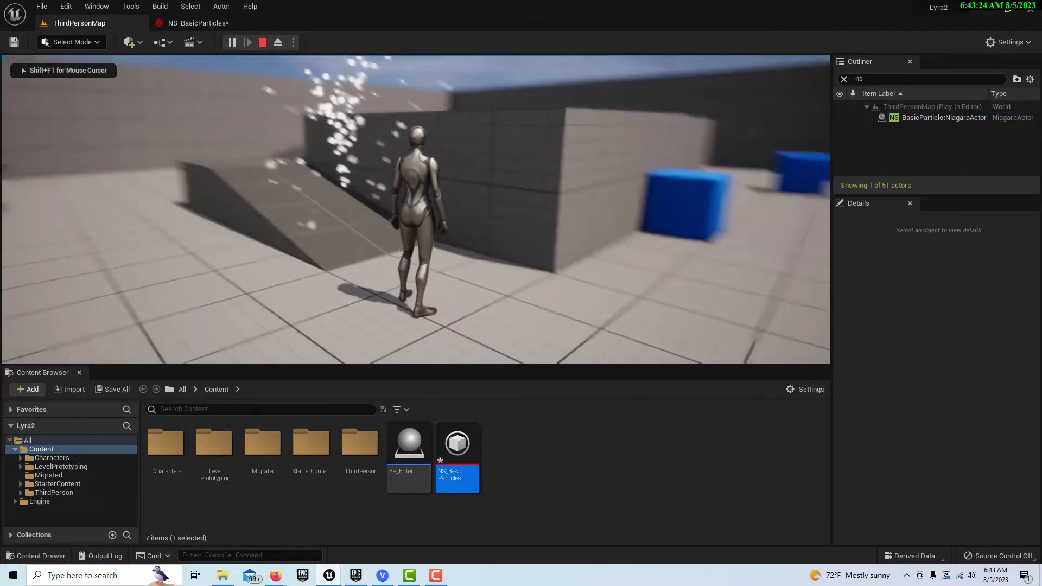
key(s)
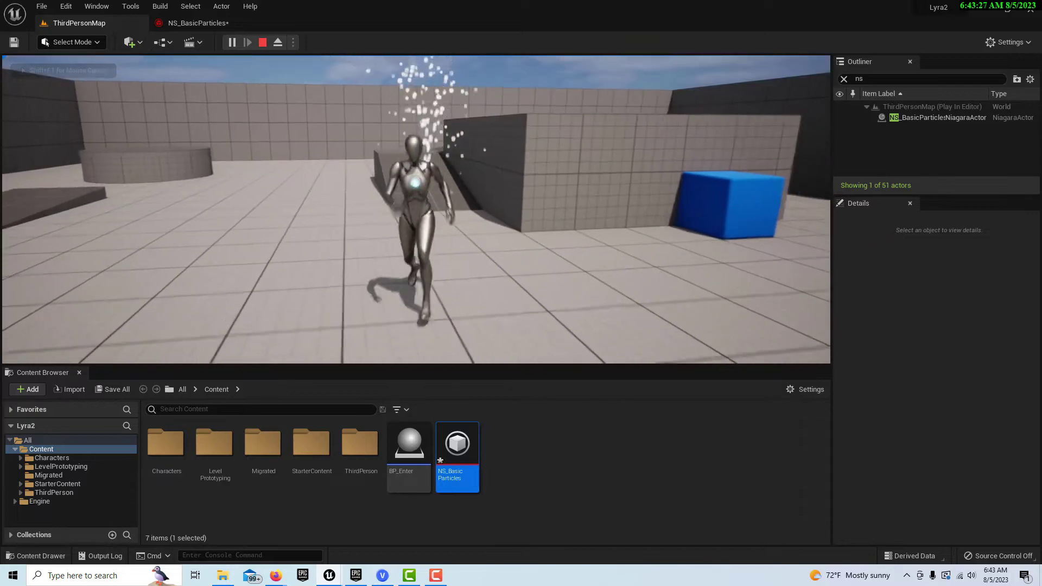
key(w)
key(w)
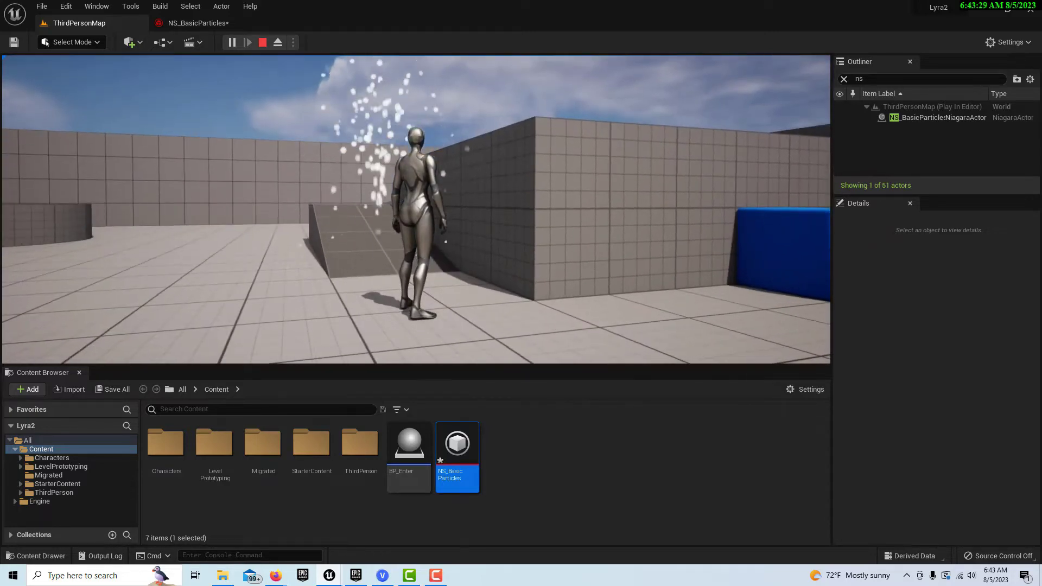
key(w)
key(s)
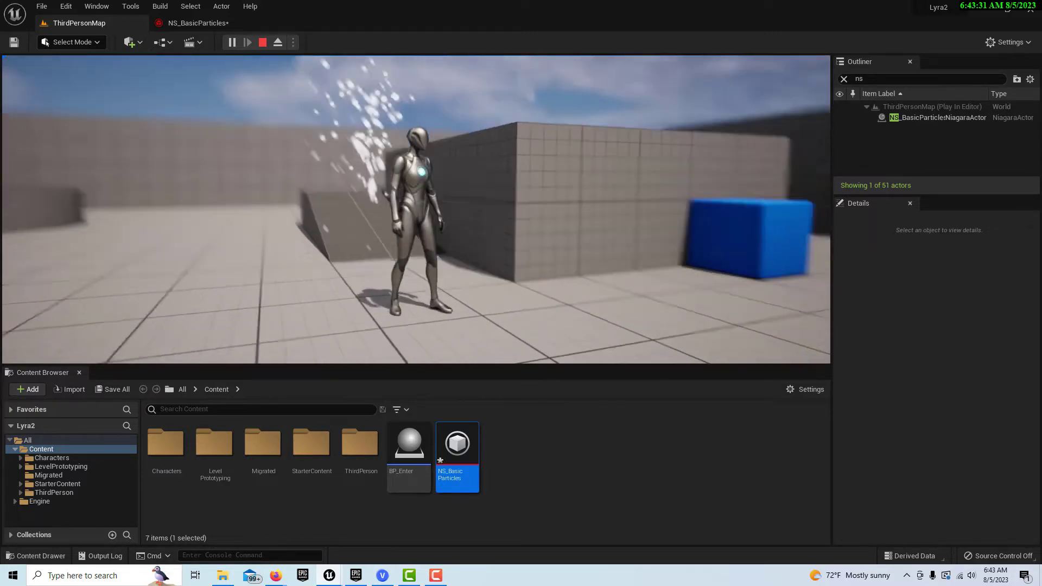
key(w)
key(s)
key(w)
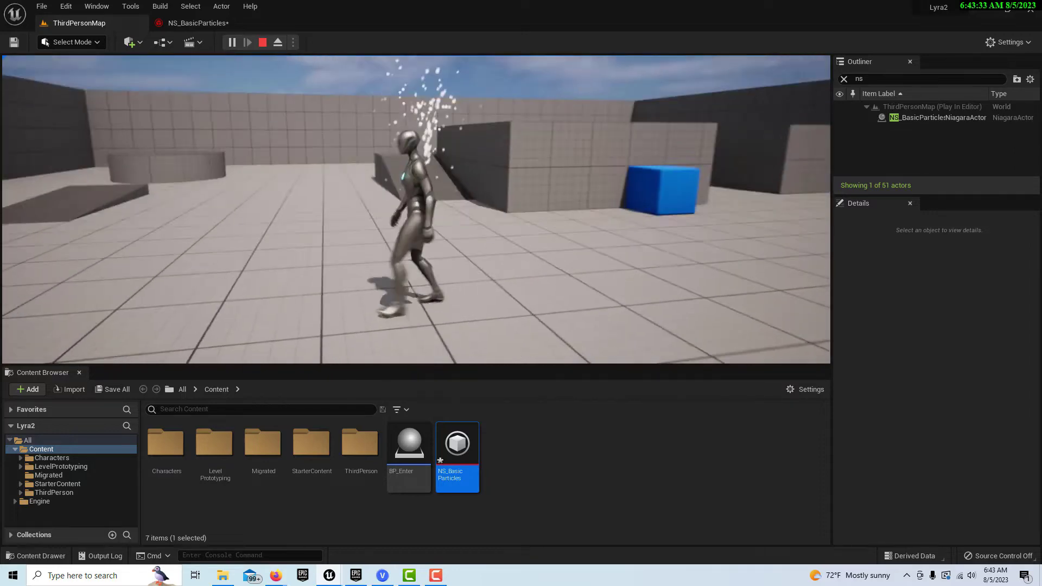
key(s)
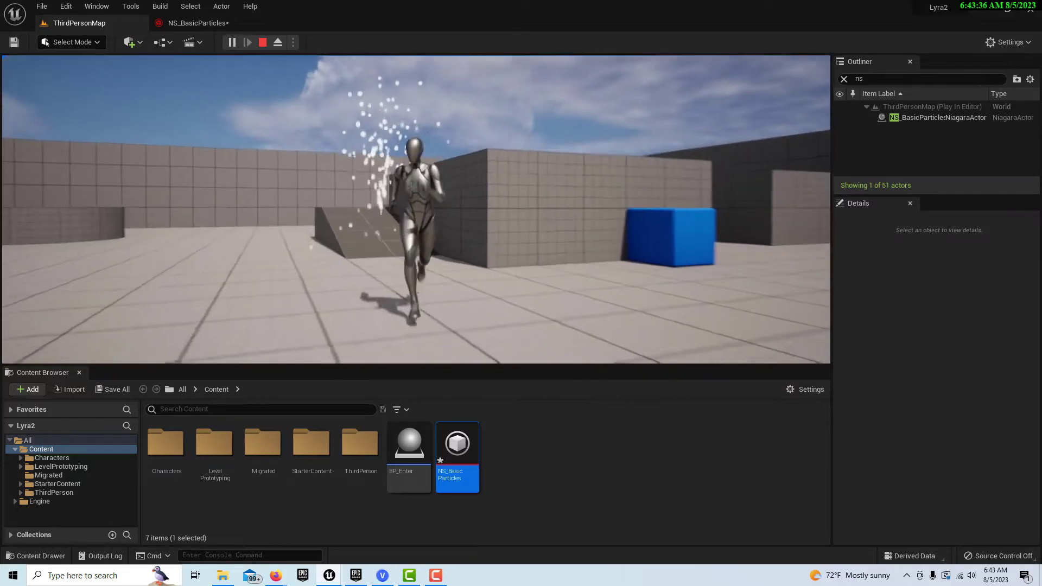
key(w)
key(w)
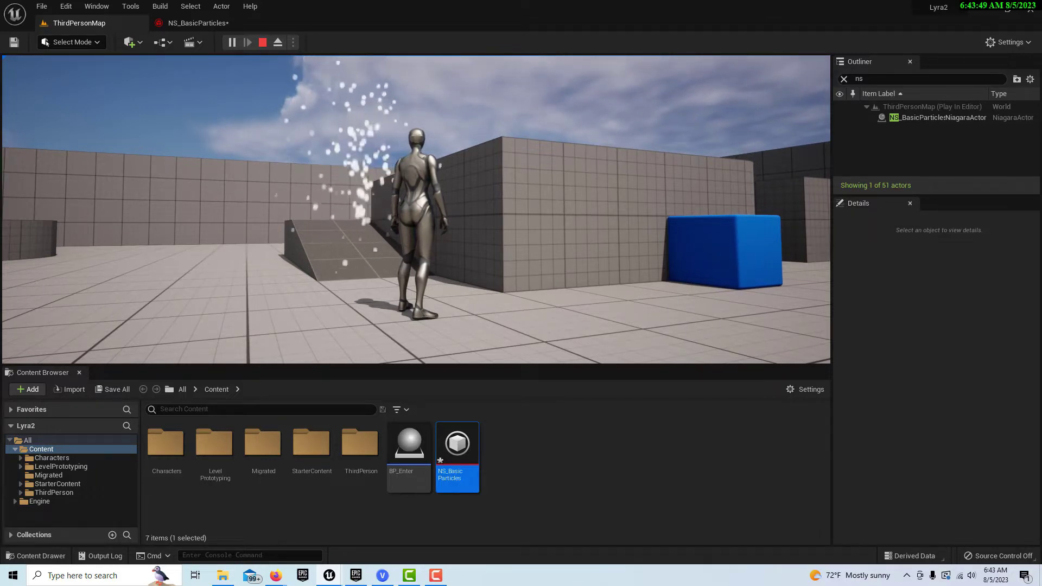
key(Escape)
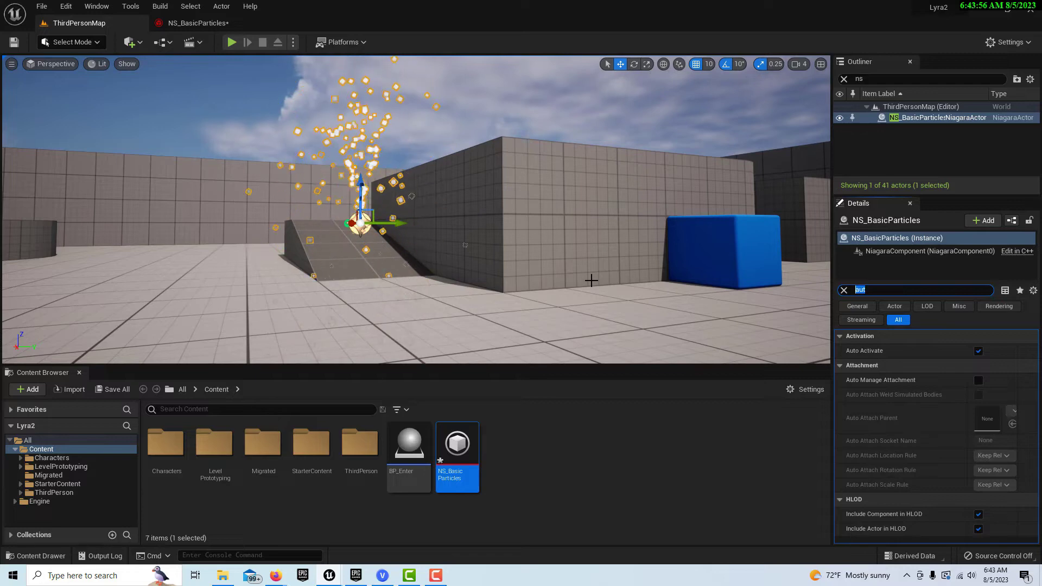
Filter the NS_BasicParticles actor's details by "auto", disable Auto Activate, and briefly play-test the level
key(BackSpace)
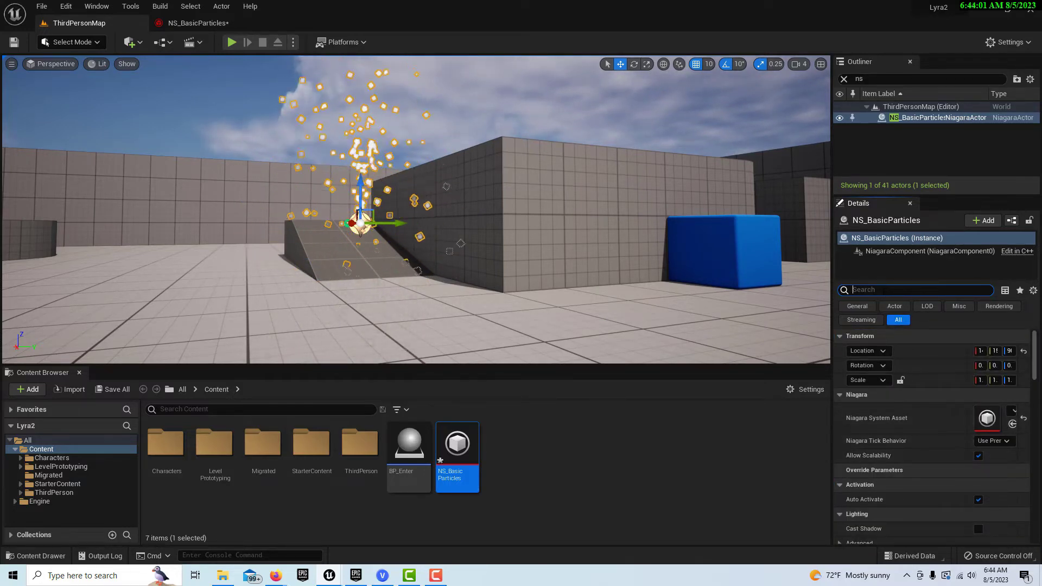
text(auto)
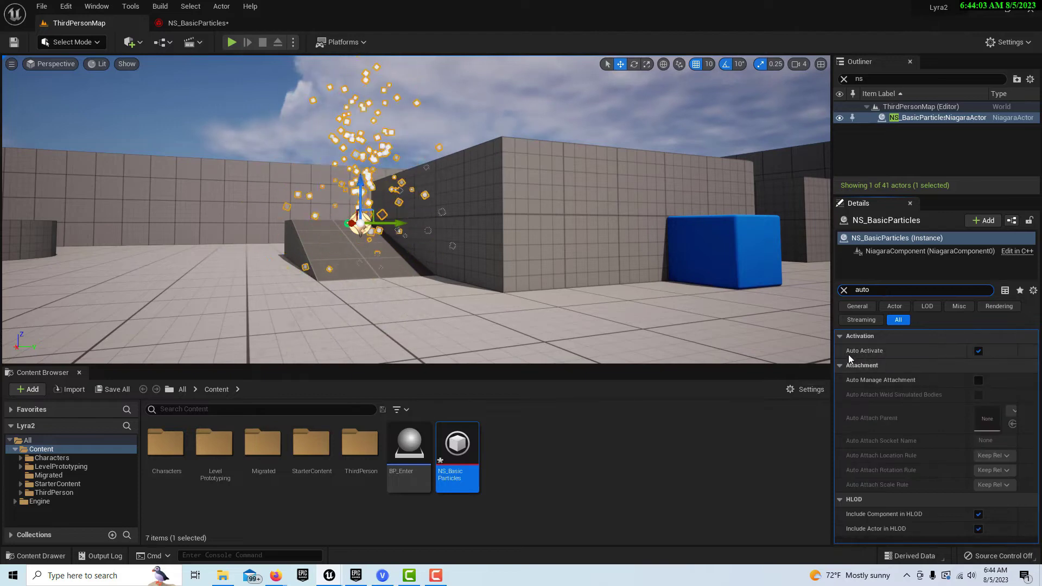
click(978, 351)
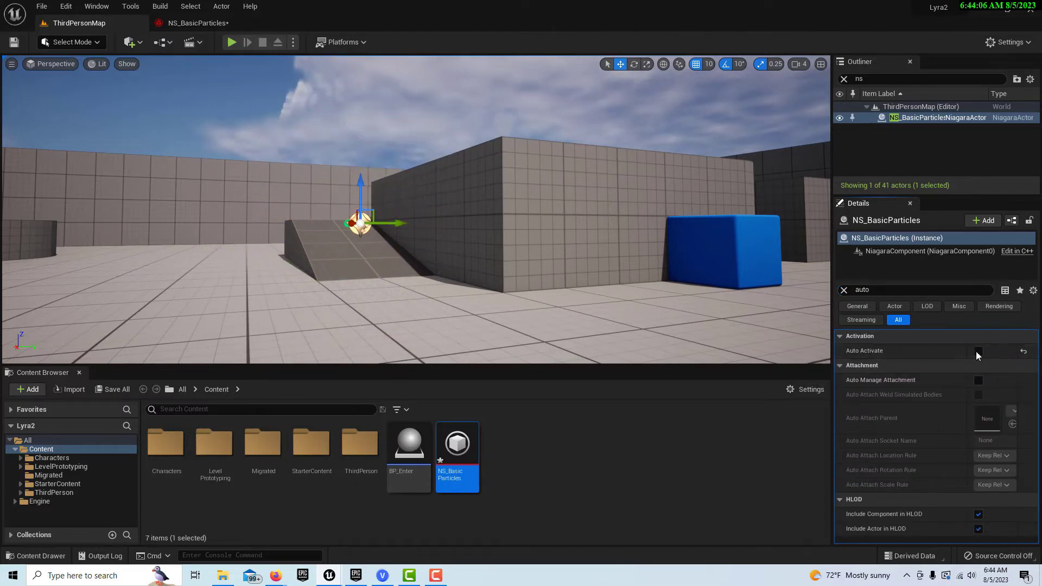
click(232, 42)
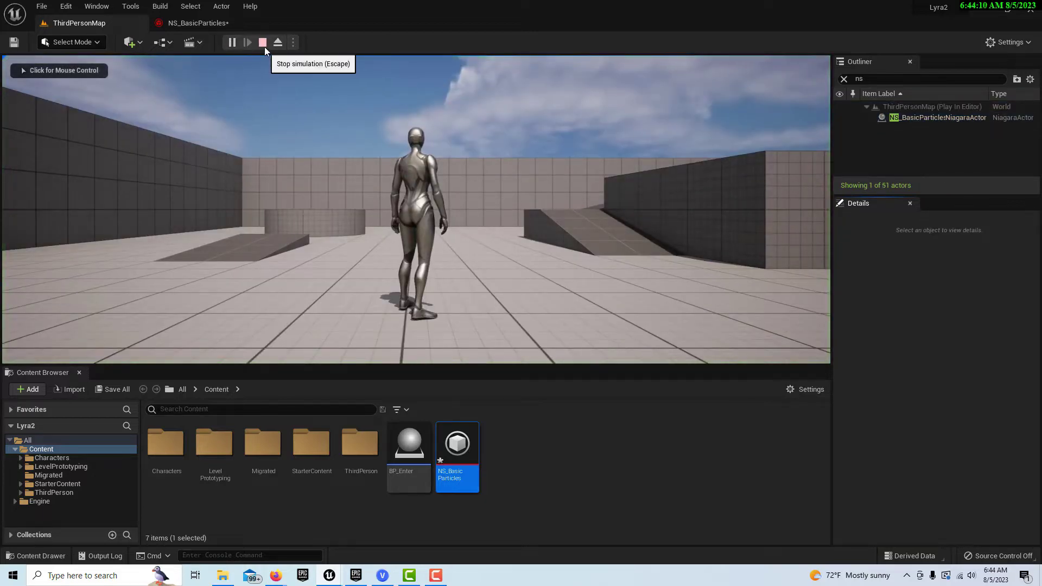
click(264, 43)
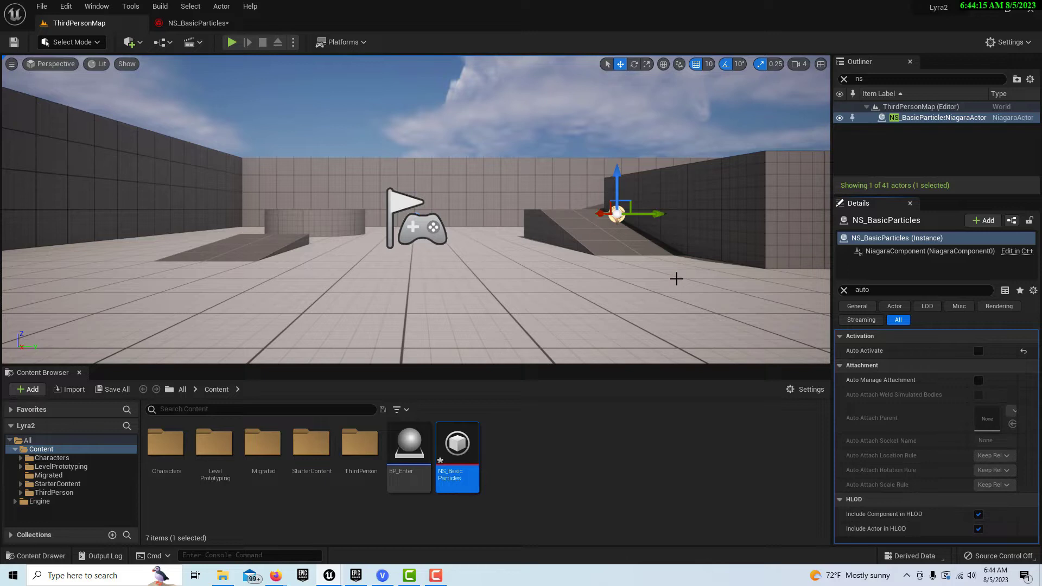
Move the NS_BasicParticles actor slightly along its Y axis, toward the ramp
mouse_move(654, 275)
right_down()
mouse_move(673, 274)
mouse_move(649, 270)
right_up()
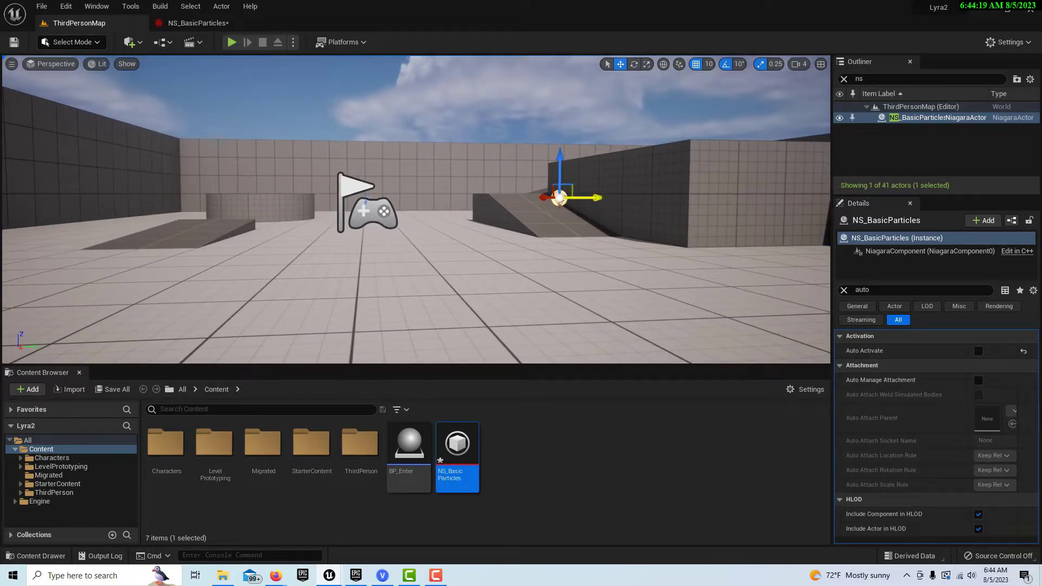
drag(594, 199, 578, 202)
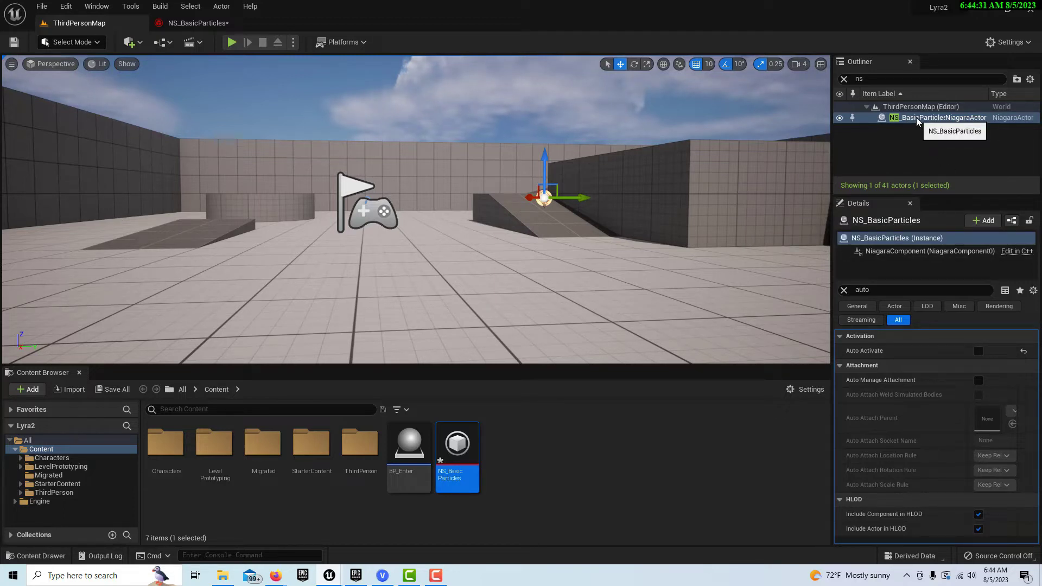
Convert the NS_BasicParticles actor into a new Blueprint subclass of NiagaraActor named BP_BasicParticles
click(1012, 220)
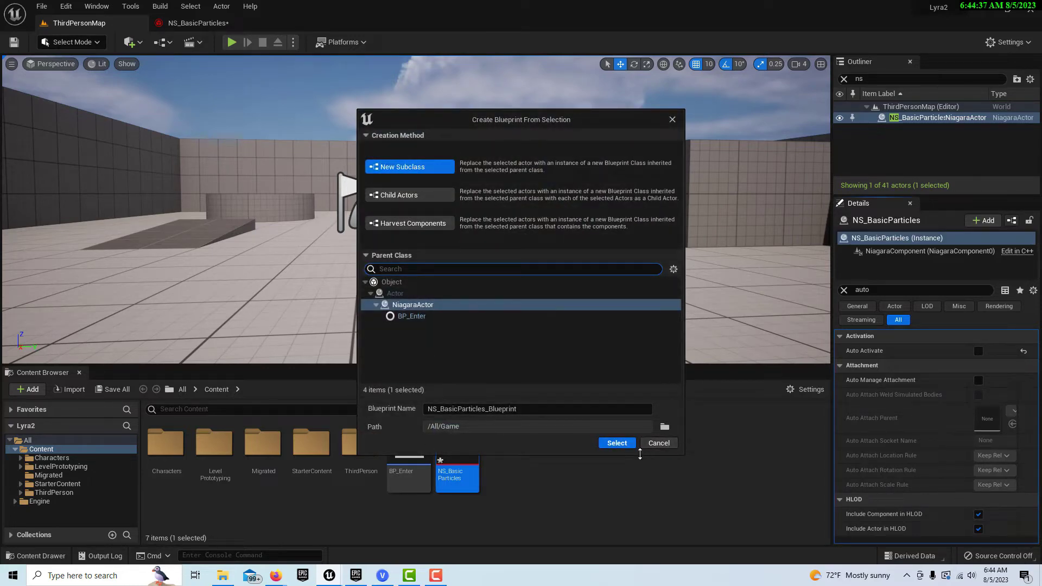
drag(529, 409, 343, 407)
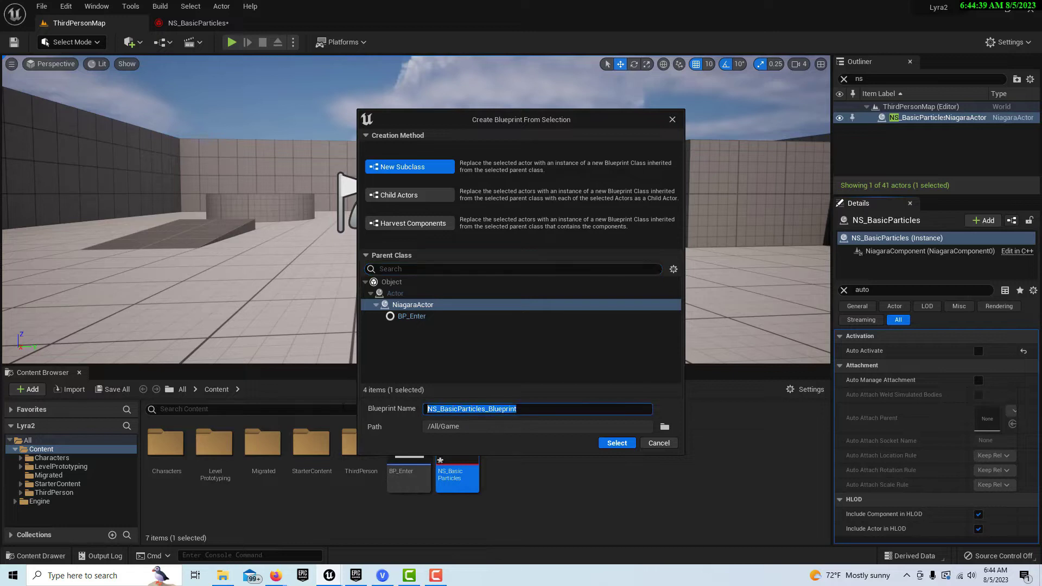
text(BP)
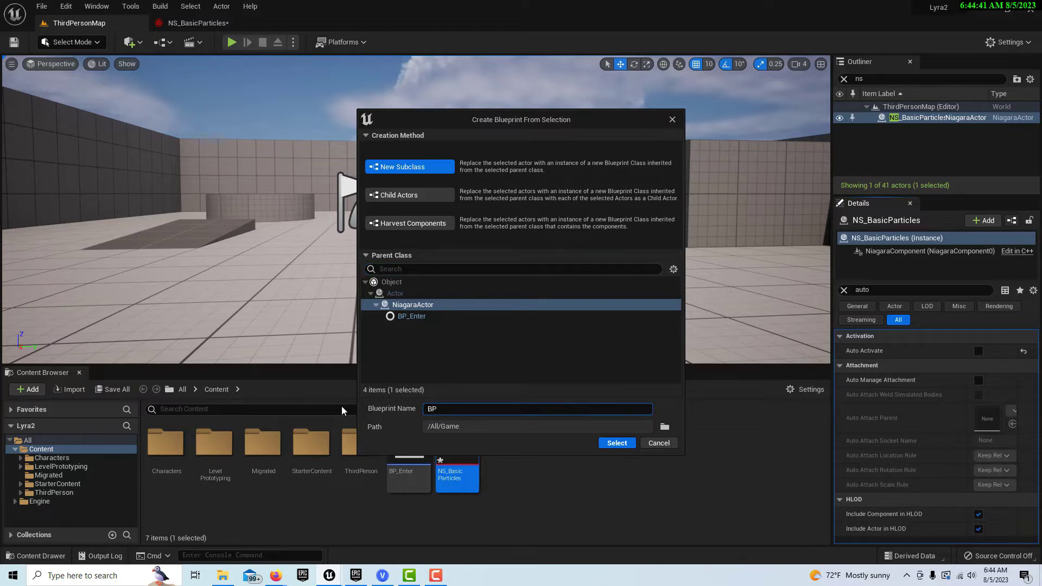
text(_Basis)
key(BackSpace)
key(BackSpace)
text(icParticles)
click(617, 443)
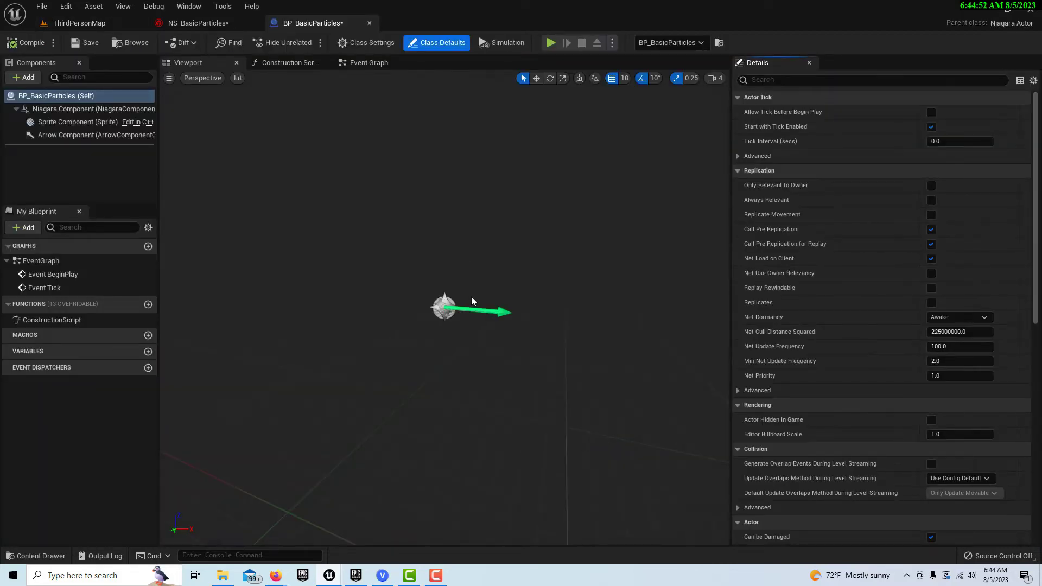
Add a Box Collision component under the Niagara Component, keeping the name Box
click(86, 109)
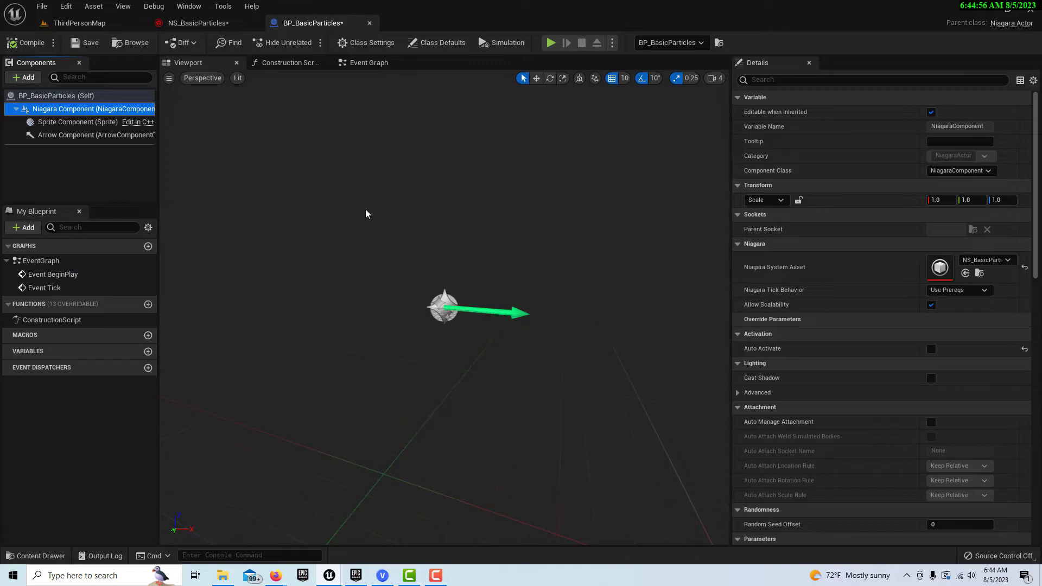
click(27, 77)
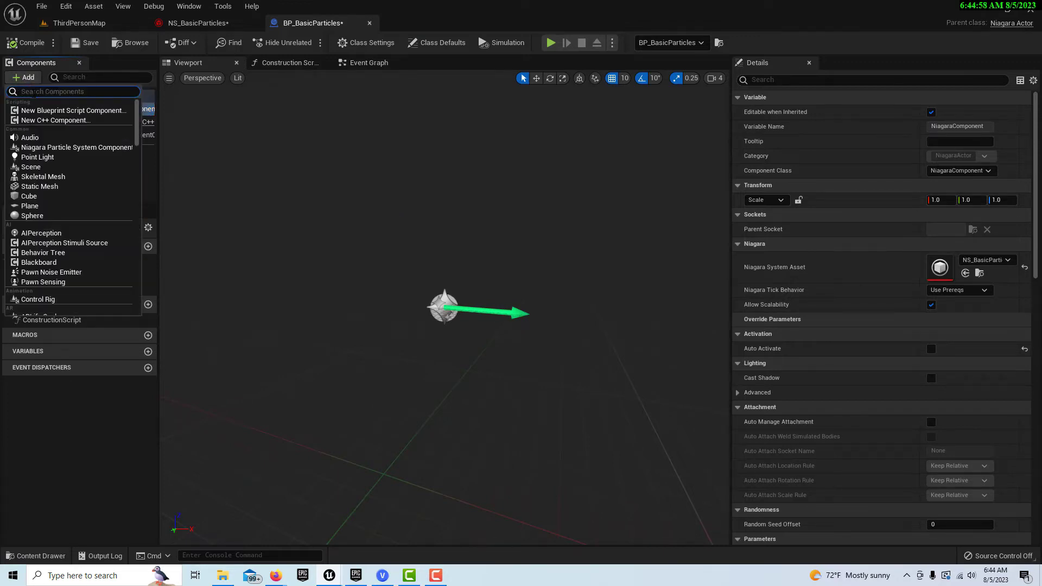
text(box co)
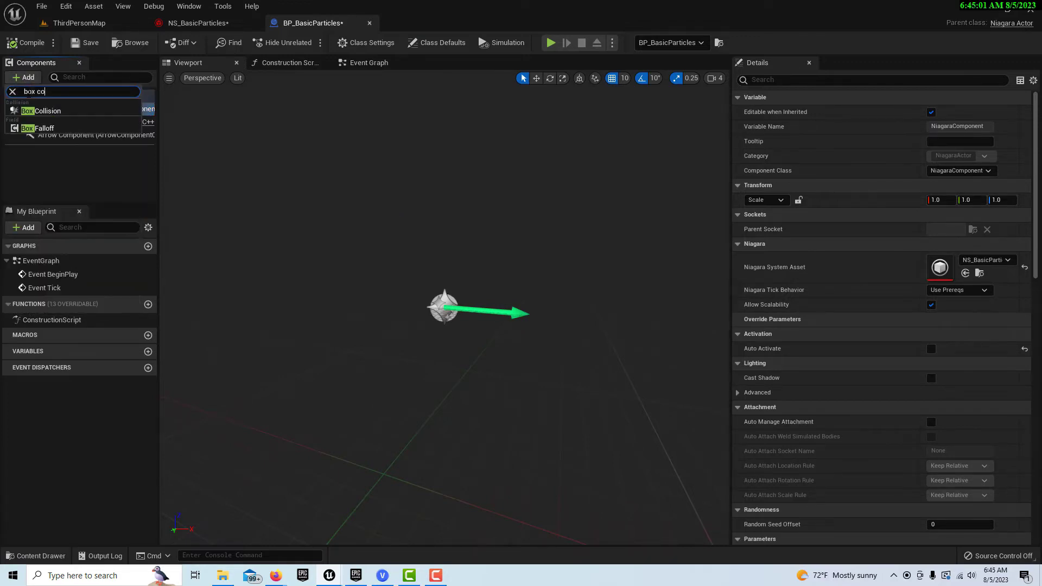
text(llis)
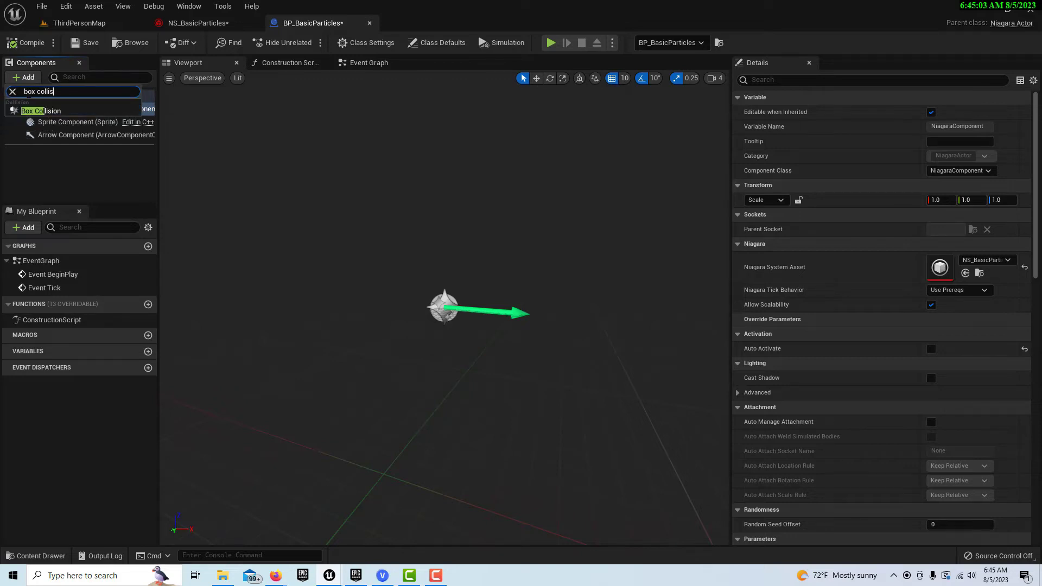
click(64, 111)
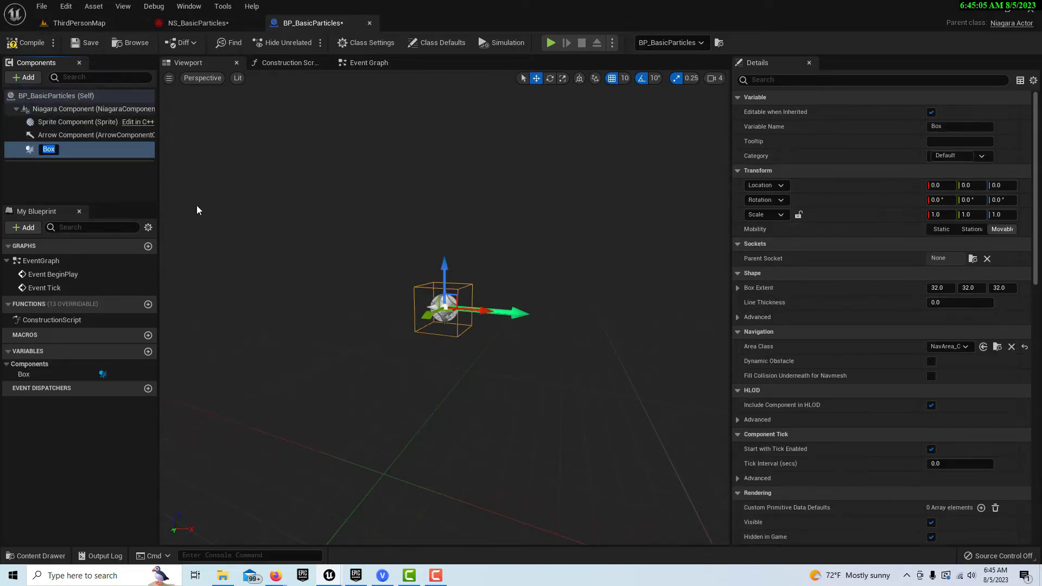
key(Return)
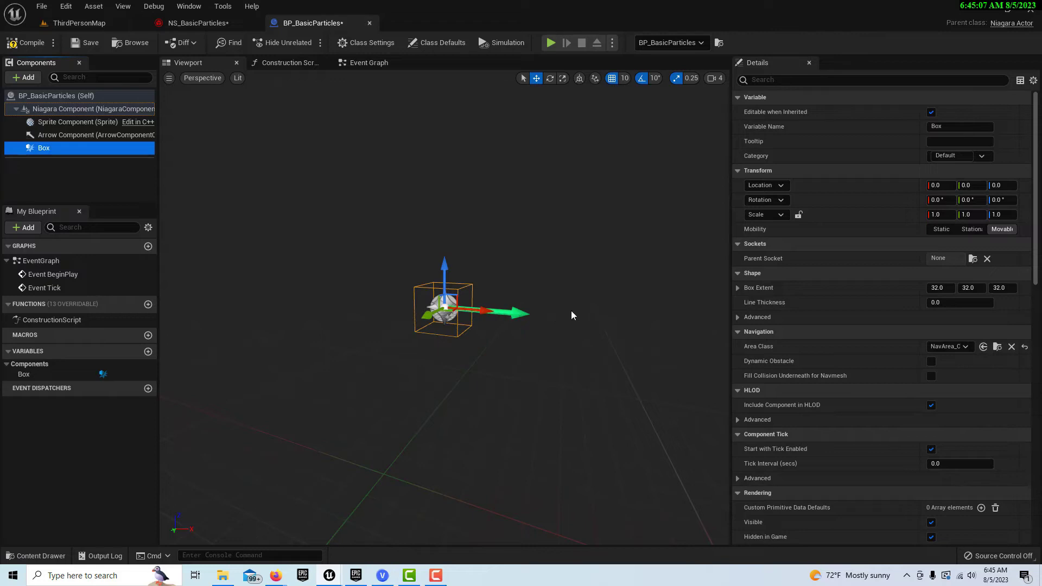
Move the Box collision away from the particle origin to location X 150, Y 84, Z 40
drag(485, 310, 613, 316)
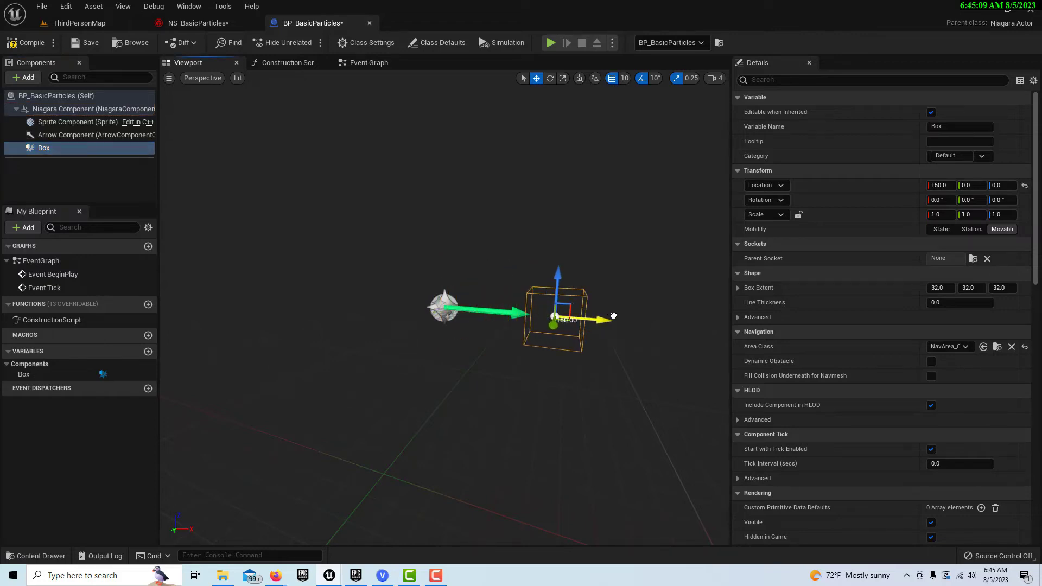
drag(555, 290, 553, 254)
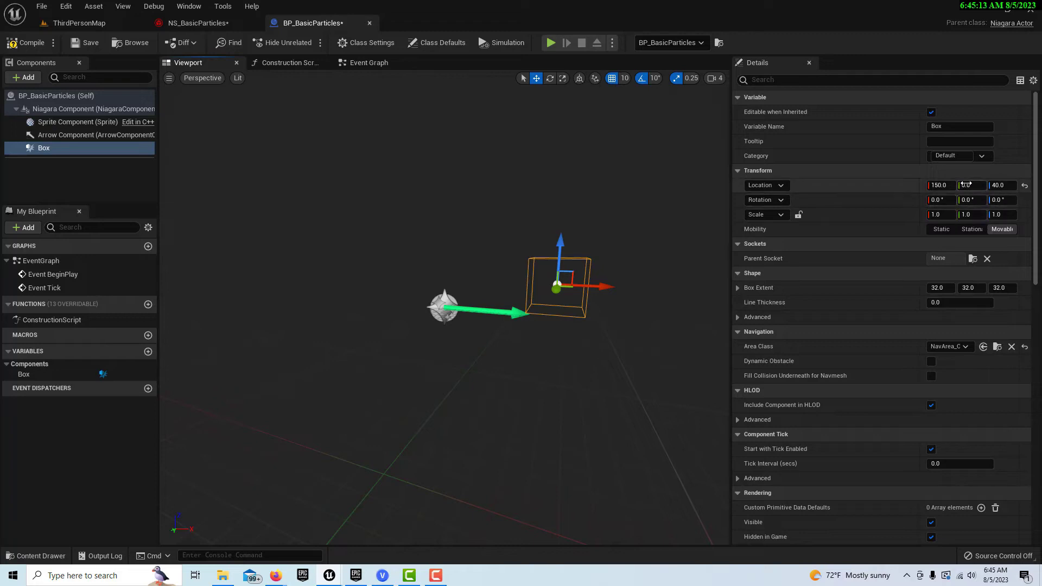
key(e)
key(r)
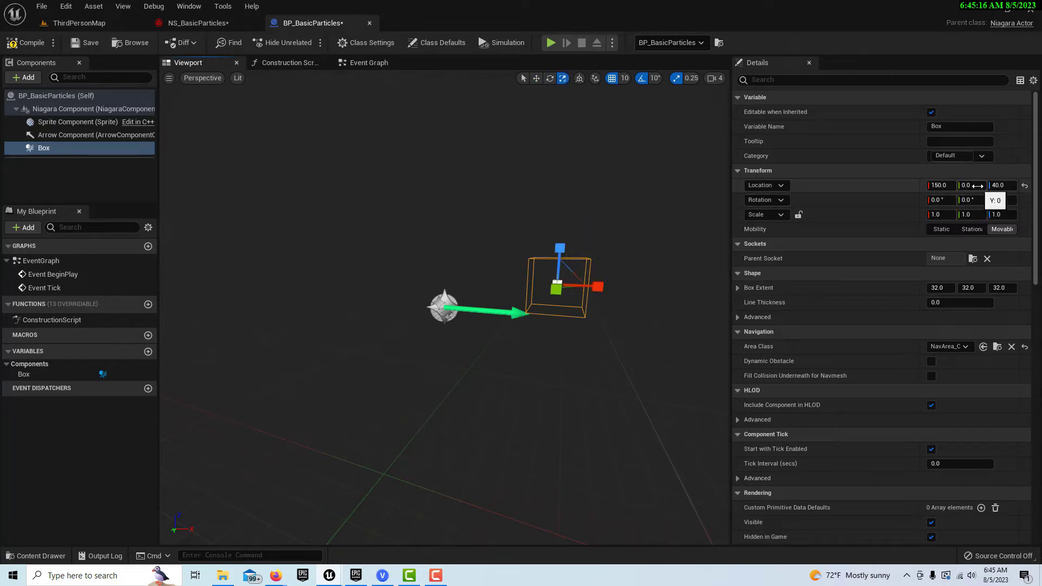
drag(977, 186, 1016, 186)
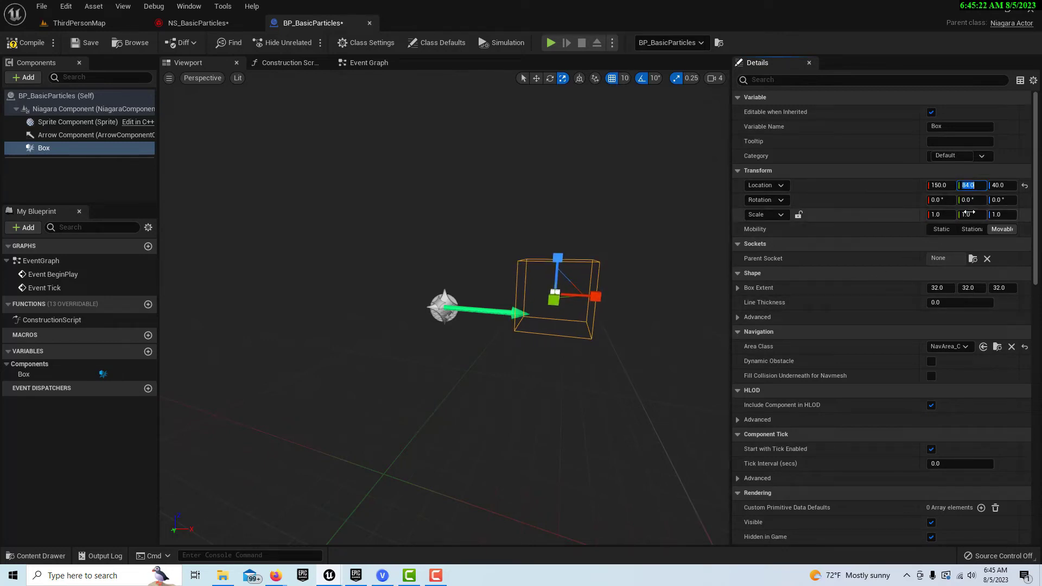
Stretch the Box collision to a Y scale of about 4.4 and recentre it at Y location 14
drag(972, 215, 1007, 214)
right_drag(590, 339, 564, 338)
right_drag(549, 284, 575, 285)
key(w)
drag(345, 288, 417, 293)
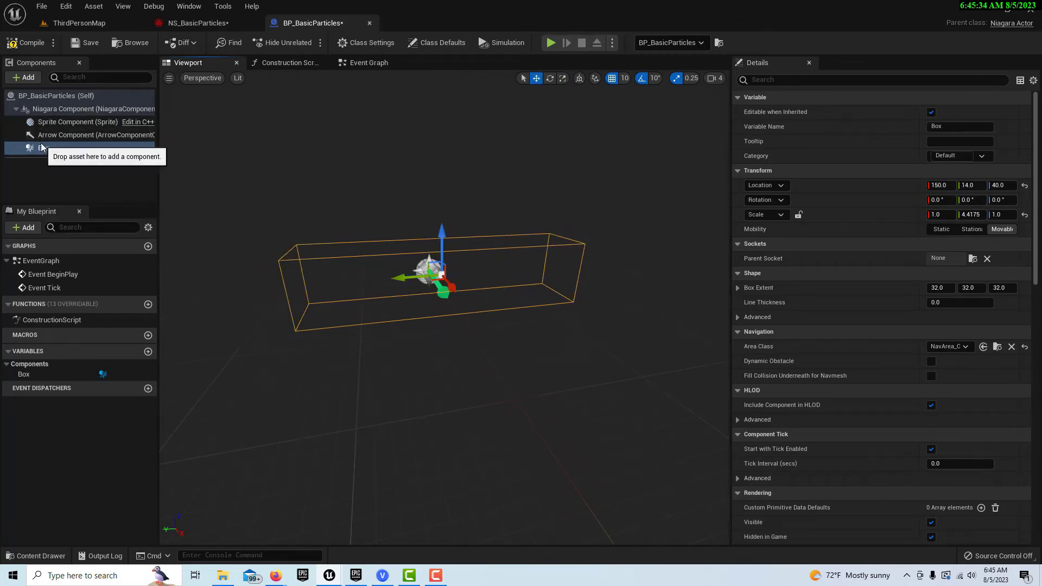
Add an On Component Begin Overlap event for the Box and place a Niagara Component reference below it in the event graph
scroll(931, 207, down, 15)
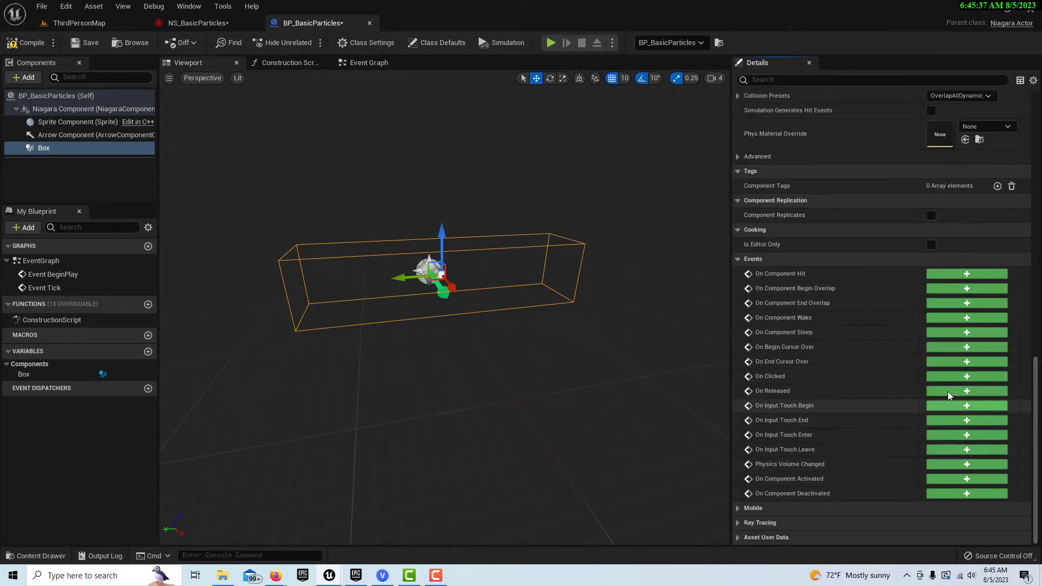
click(972, 288)
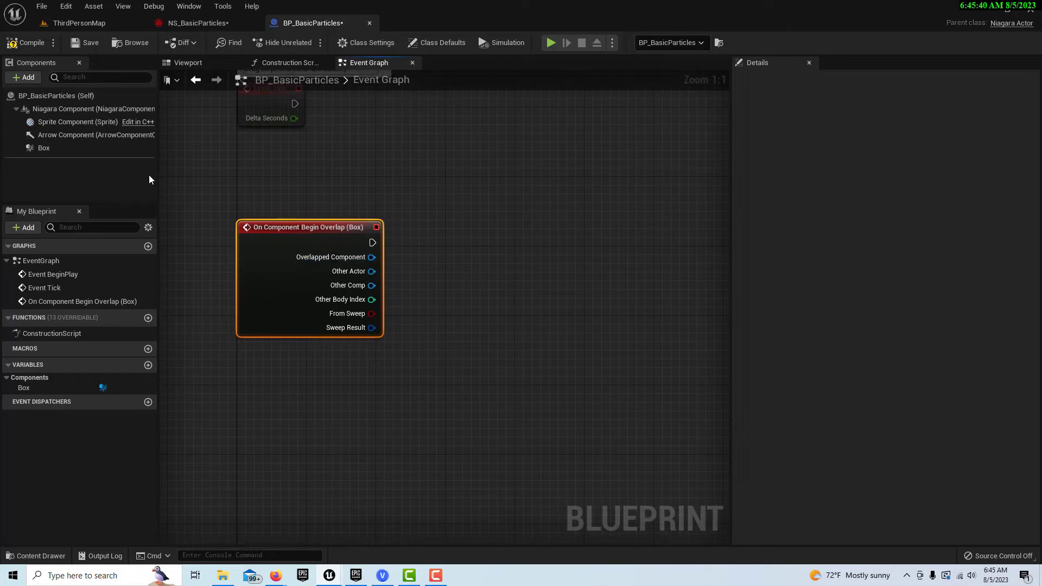
click(47, 111)
drag(48, 110, 296, 427)
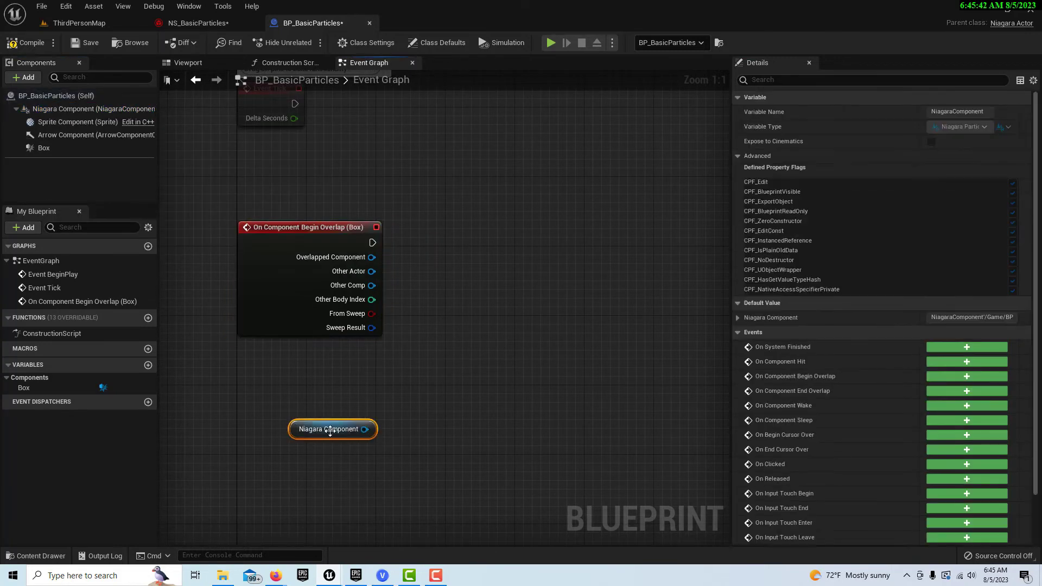
Create an Activate node targeting the Niagara Component and run it from the Box's Begin Overlap event
drag(365, 429, 471, 344)
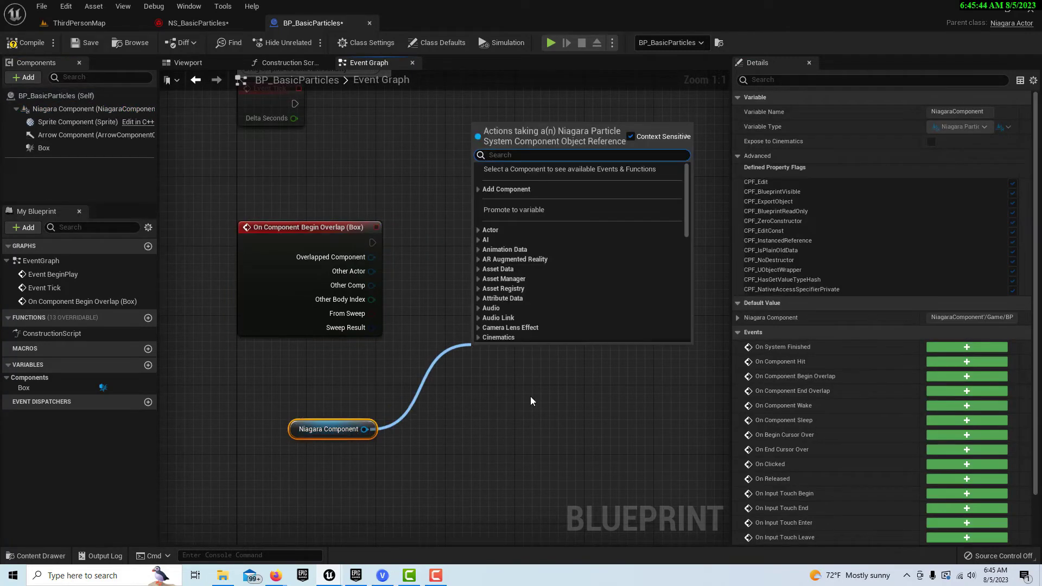
text(activate)
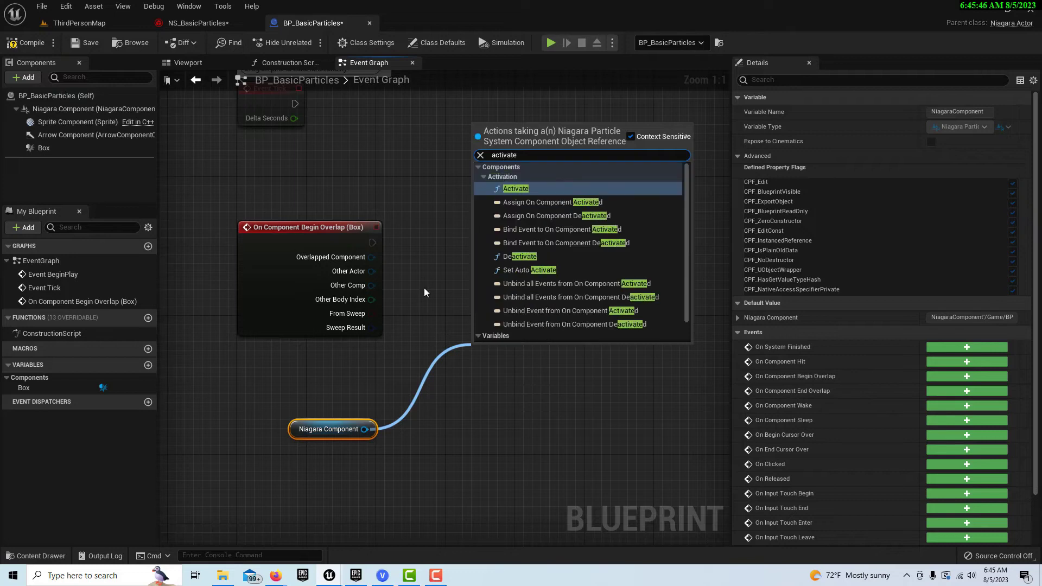
click(504, 190)
drag(510, 358, 511, 241)
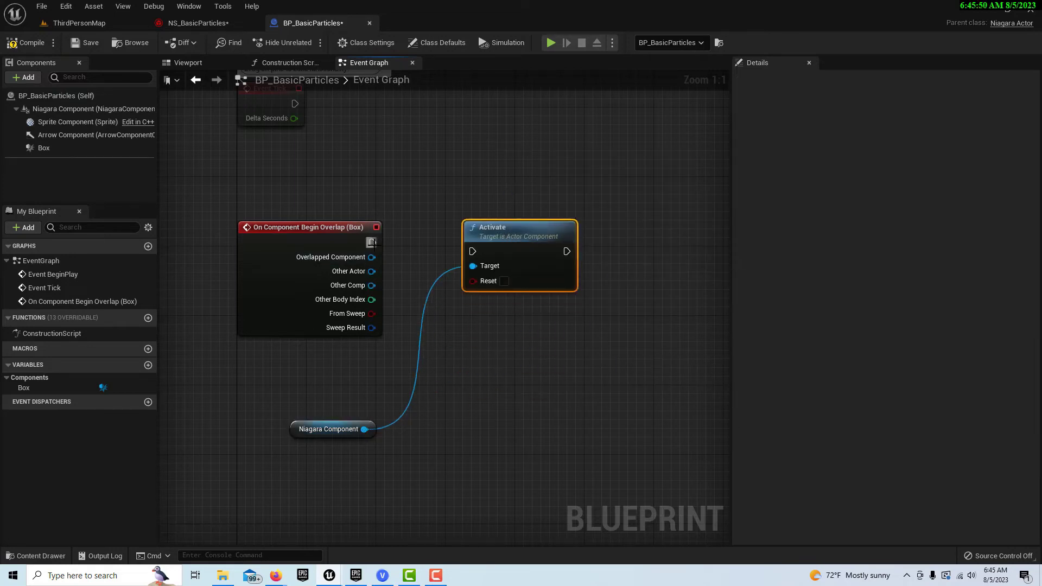
drag(372, 242, 473, 251)
Add a Delay node after Activate, align it with that node and set its duration to 5 seconds
right_drag(520, 380, 380, 426)
scroll(444, 389, down, 1)
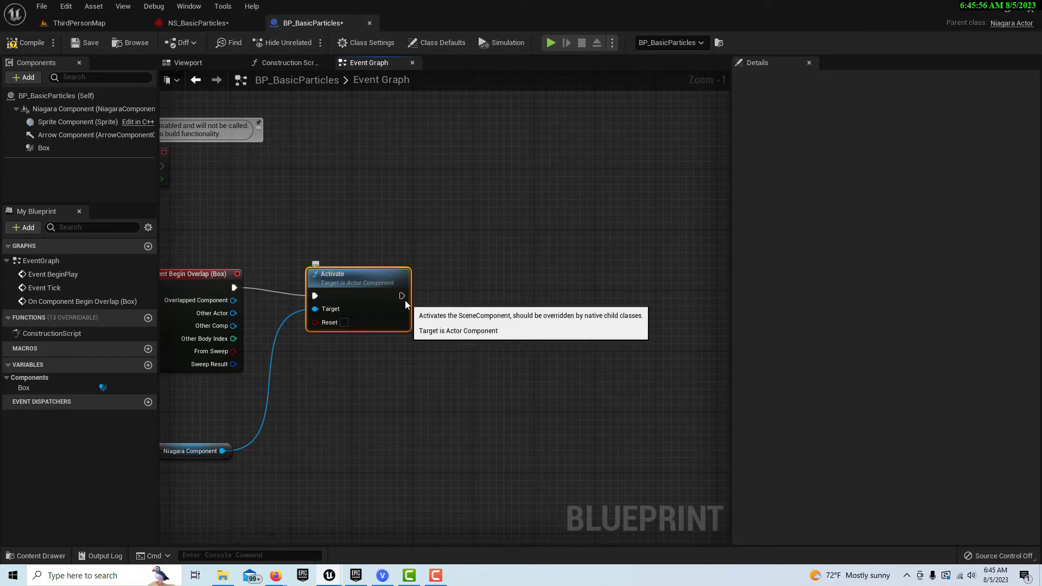
drag(403, 297, 470, 302)
text(del)
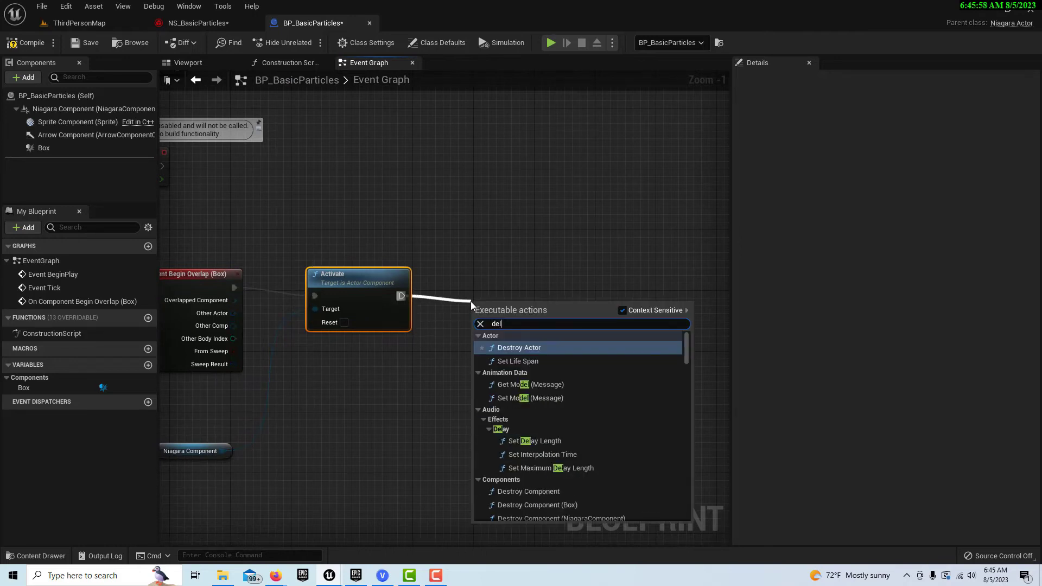
text(ay)
click(540, 437)
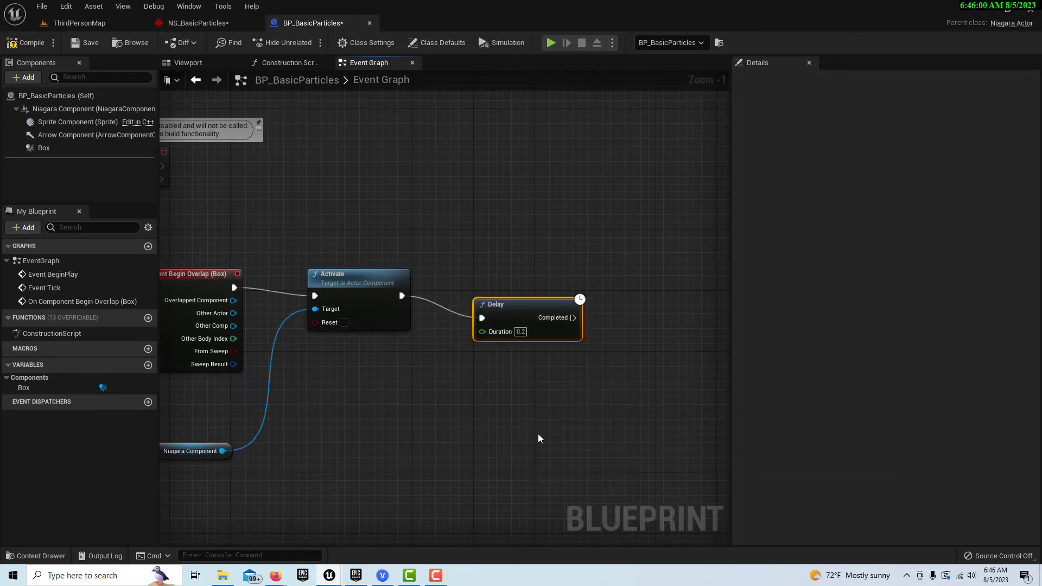
drag(517, 306, 511, 284)
click(512, 310)
text(5)
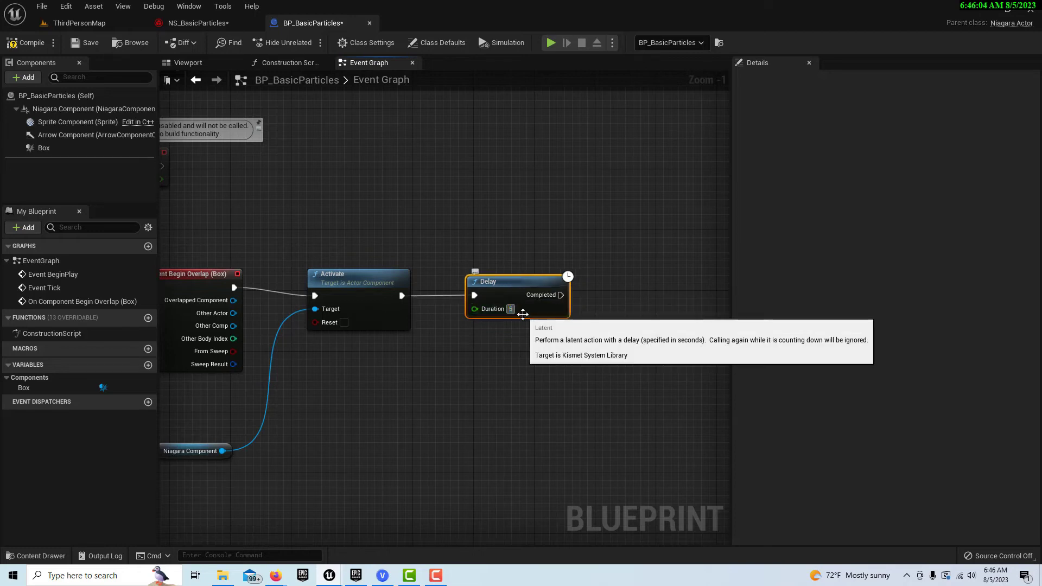
click(563, 412)
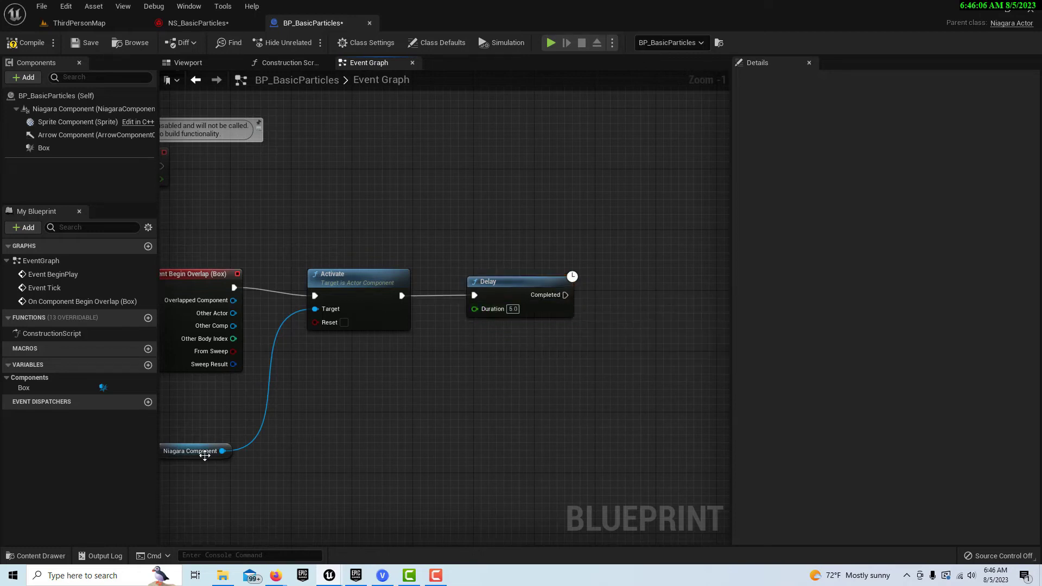
Add a Deactivate node targeting the Niagara Component, run it when the Delay completes, and save the Blueprint
drag(222, 452, 589, 368)
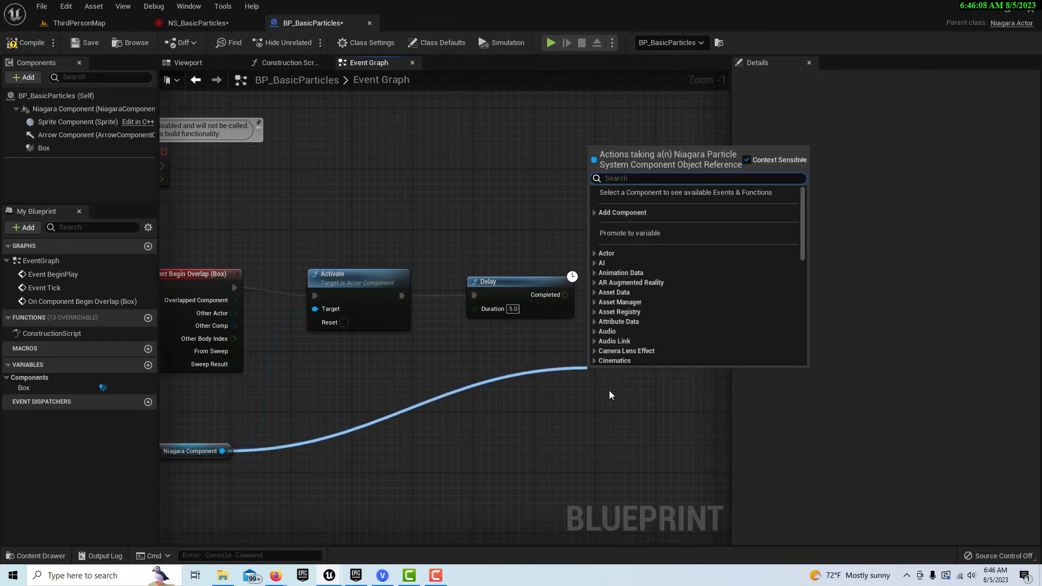
text(deact)
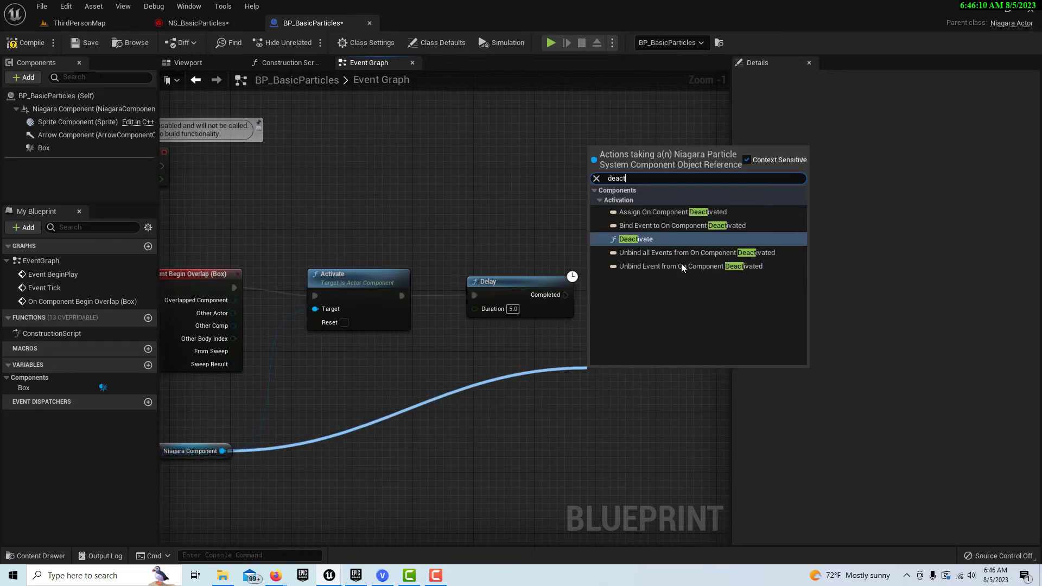
key(Return)
drag(654, 376, 684, 291)
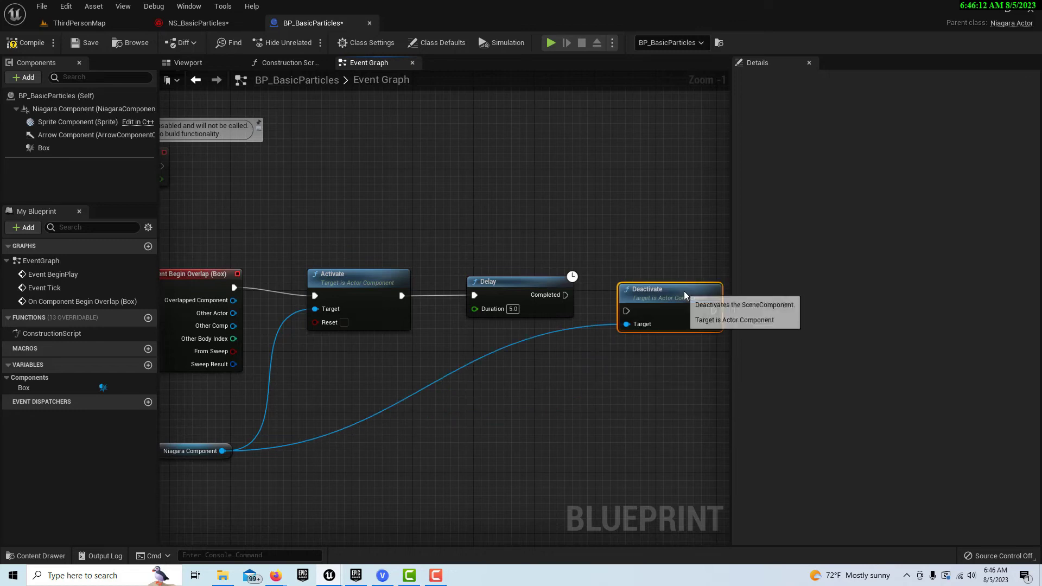
drag(565, 295, 628, 312)
right_drag(190, 329, 274, 295)
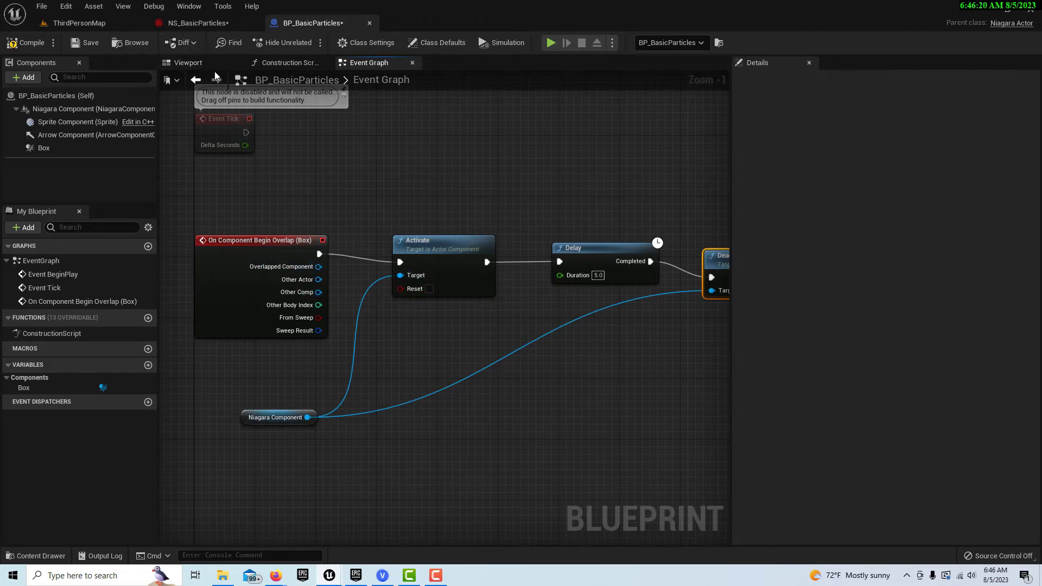
click(85, 42)
Return to ThirdPersonMap and reposition the BP_BasicParticles actor lower on the ramp so its collision box spans the ramp's width
click(79, 22)
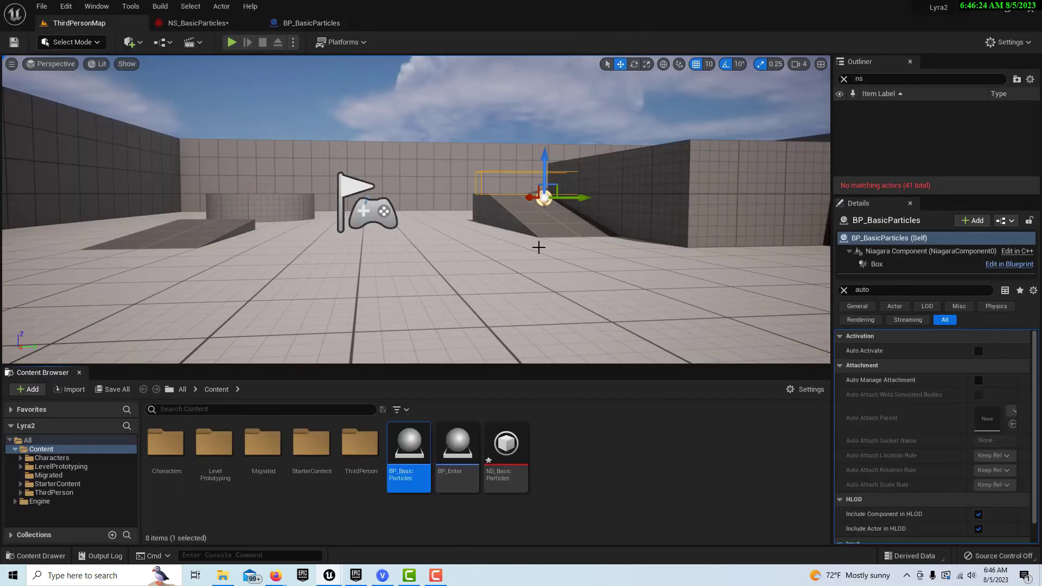
right_drag(539, 248, 606, 205)
scroll(577, 271, up, 3)
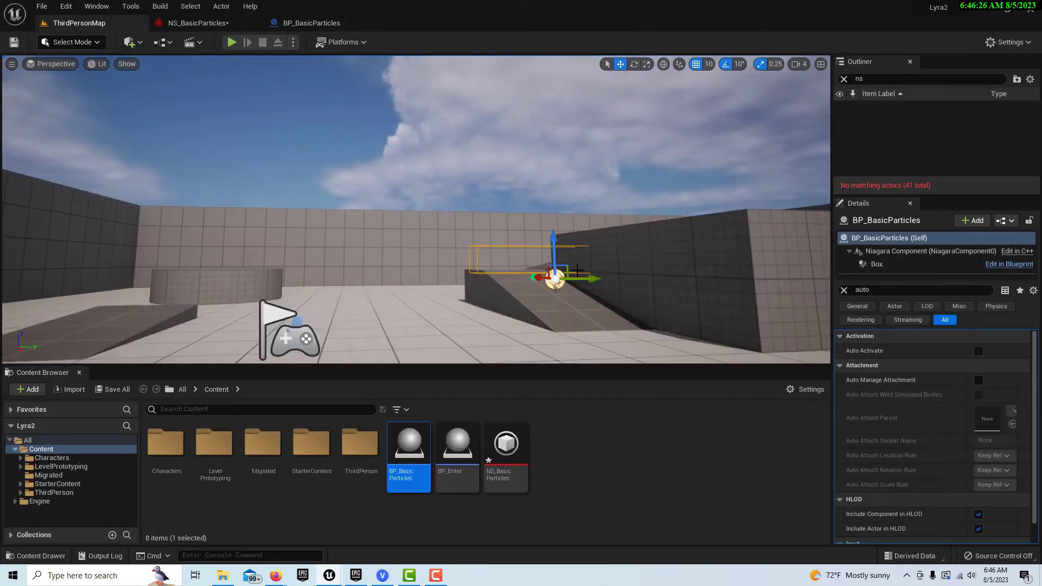
right_drag(577, 270, 555, 294)
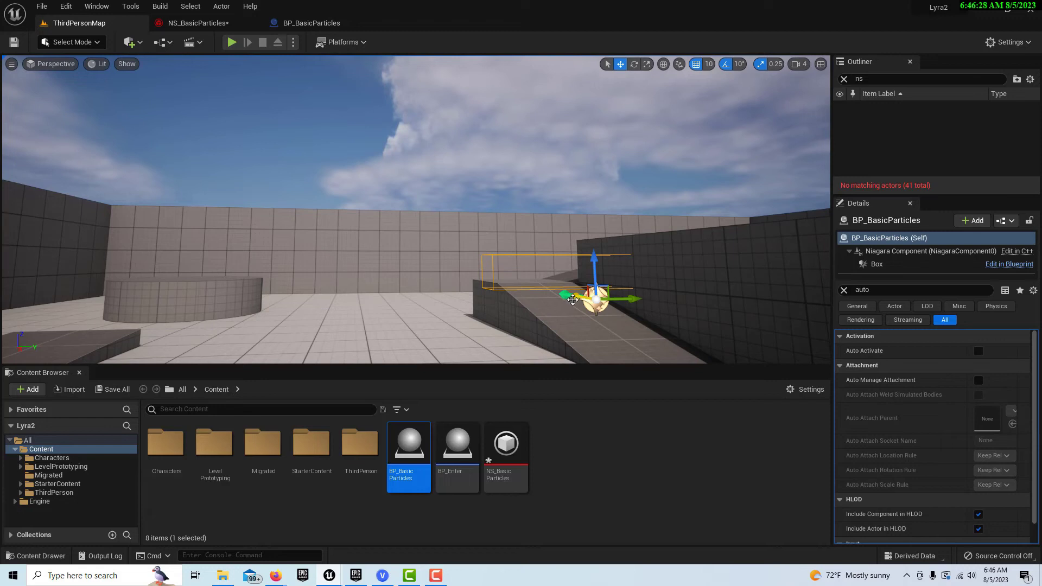
drag(572, 299, 633, 301)
drag(673, 343, 632, 344)
drag(597, 308, 597, 296)
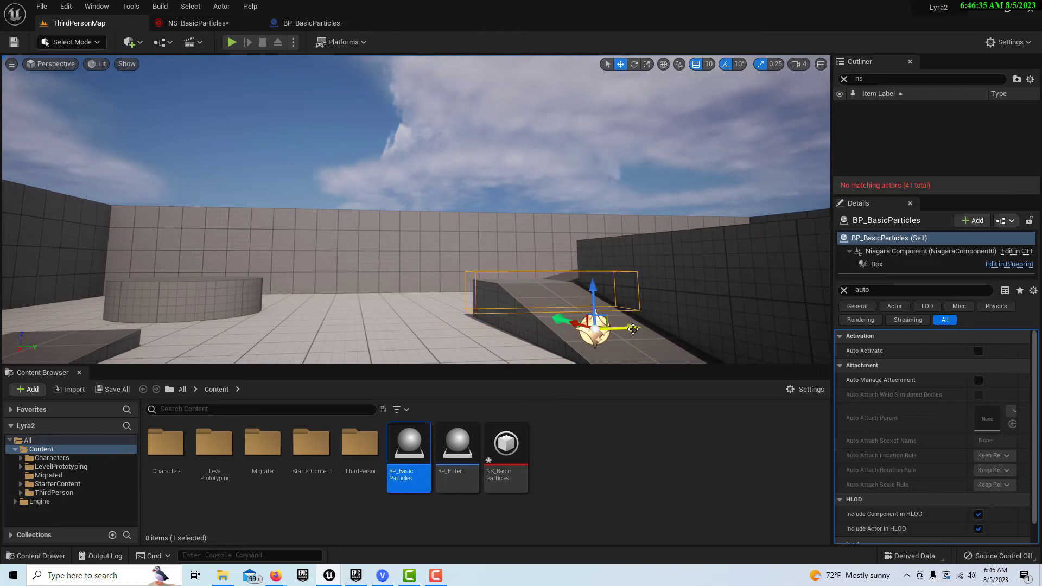
Play the level and run the character up the ramp through the collision box to test the particle trigger
click(231, 42)
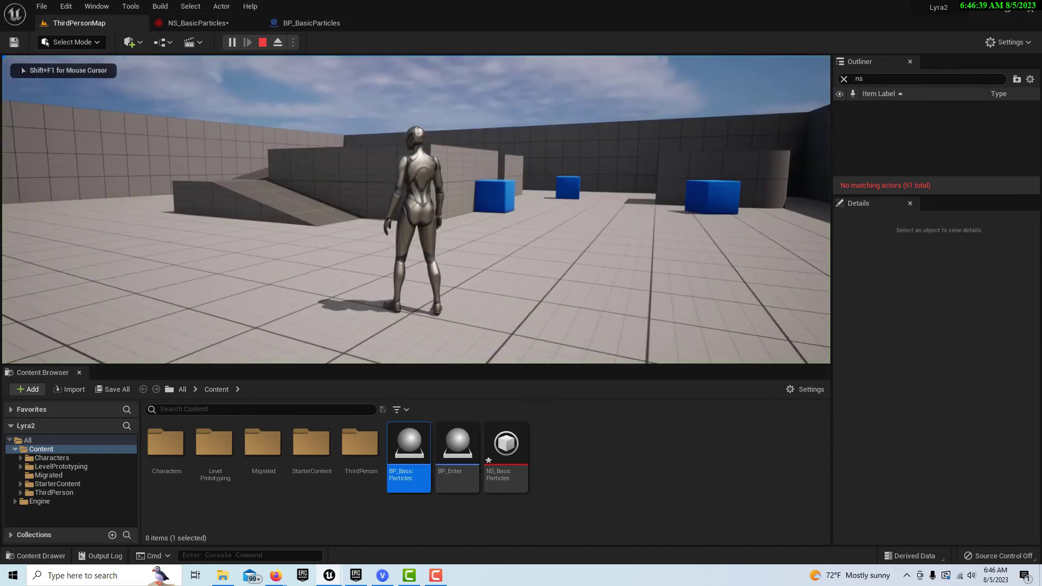
key(w)
key(w)
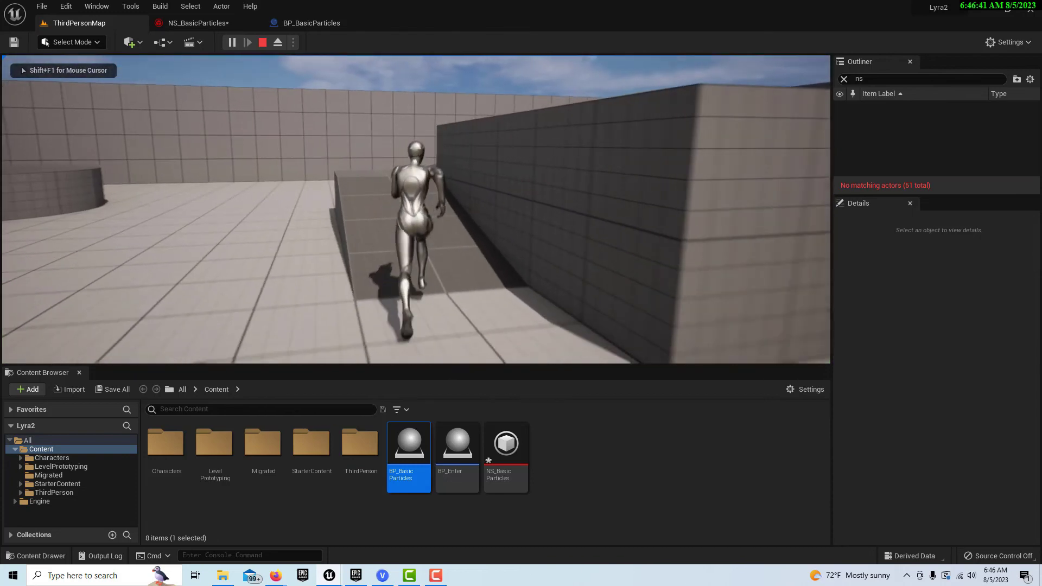
key(w)
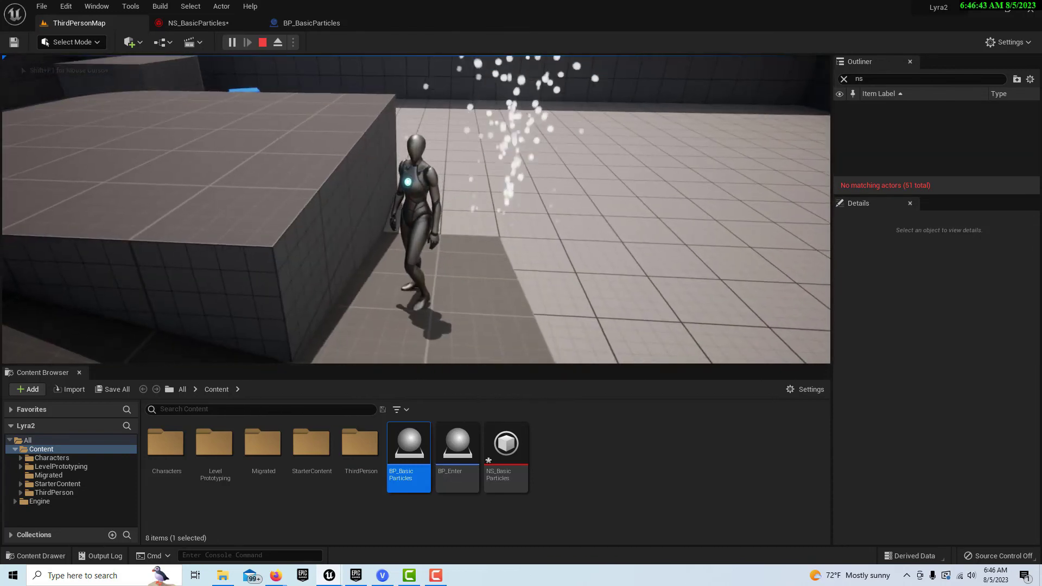